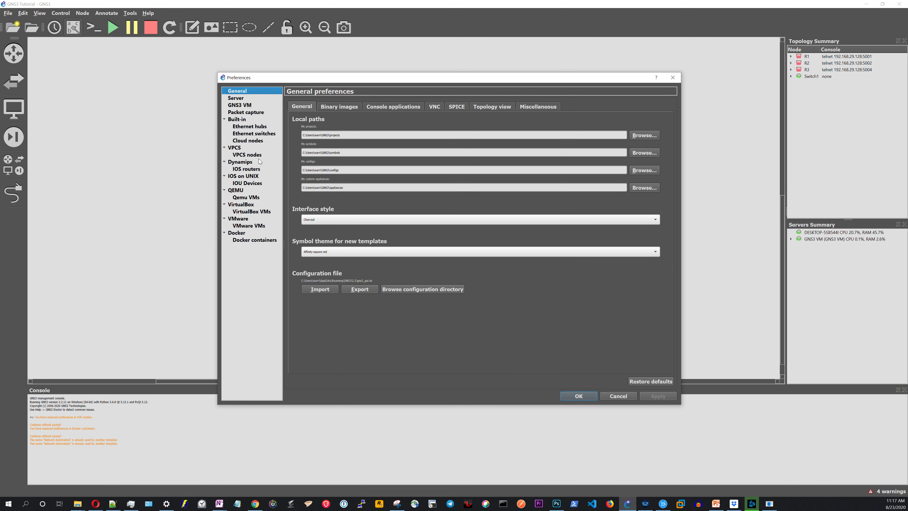
pyautogui.click(250, 170)
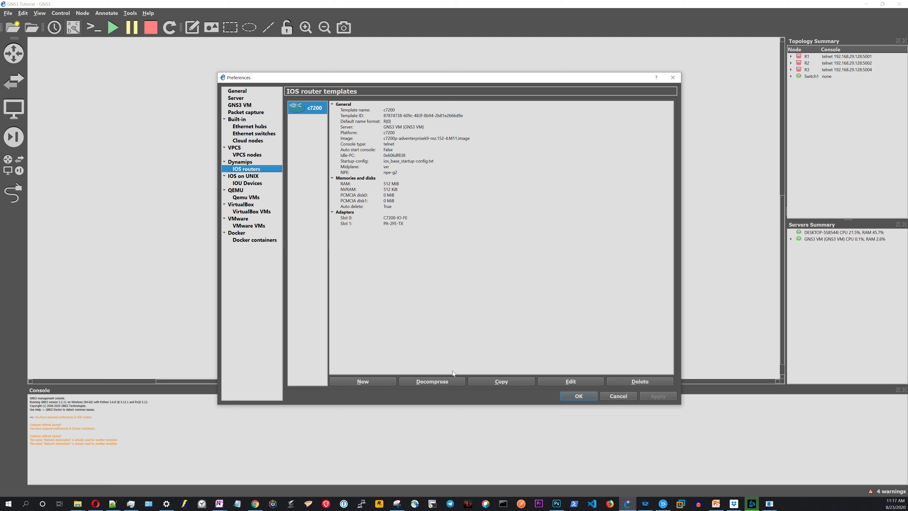
pyautogui.click(377, 379)
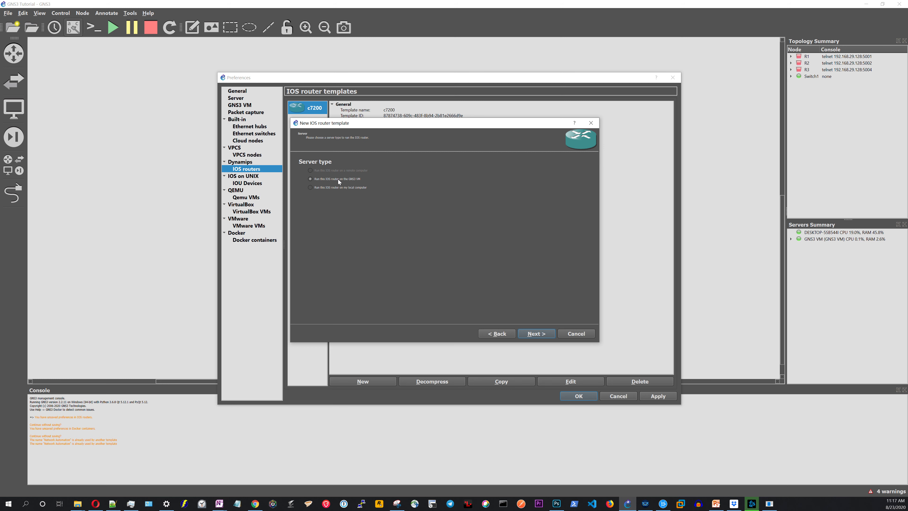
pyautogui.click(579, 334)
pyautogui.press('Escape')
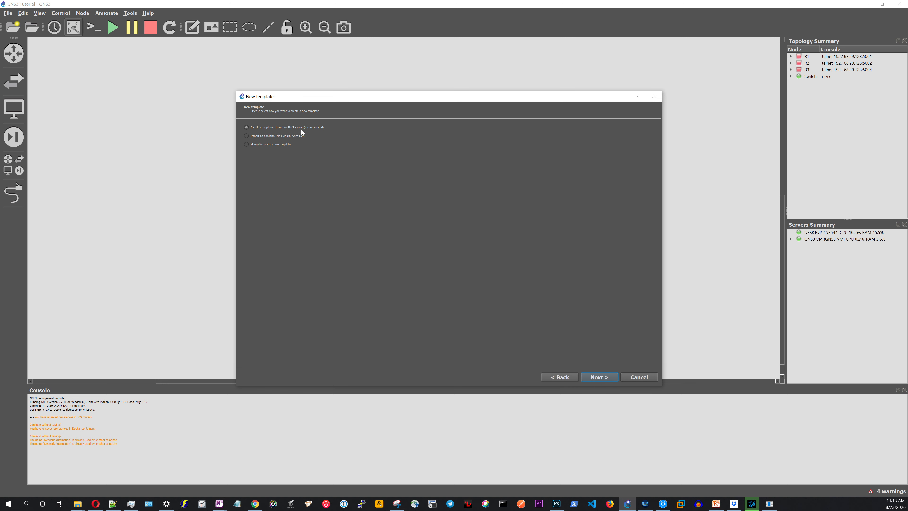
# Step: Start installing the Cisco IOSv router appliance from the GNS3 server's appliance list
pyautogui.click(604, 379)
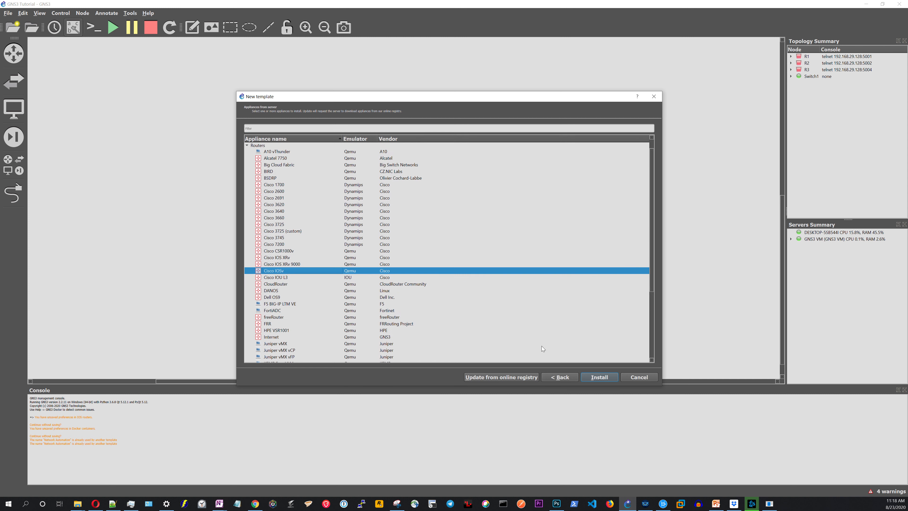
pyautogui.click(589, 378)
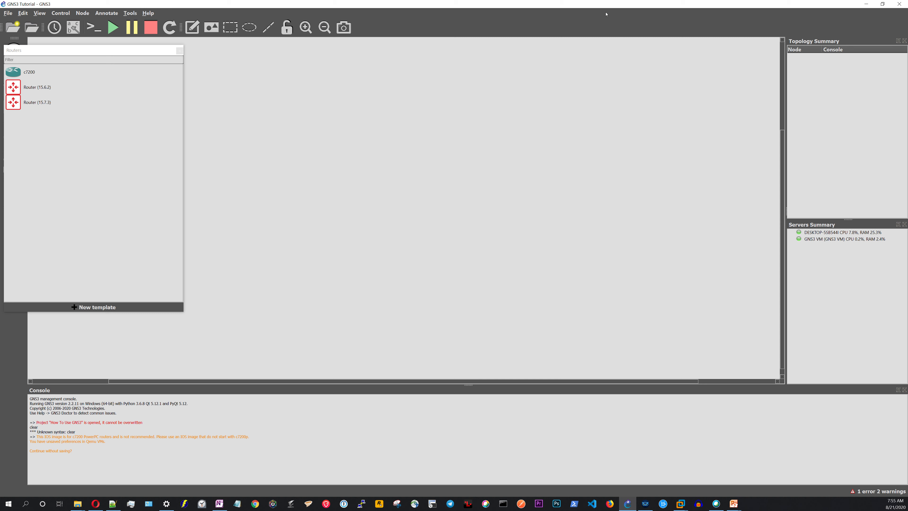
# Step: Create a new project named GNS3 Tutorial in its default location
pyautogui.click(7, 13)
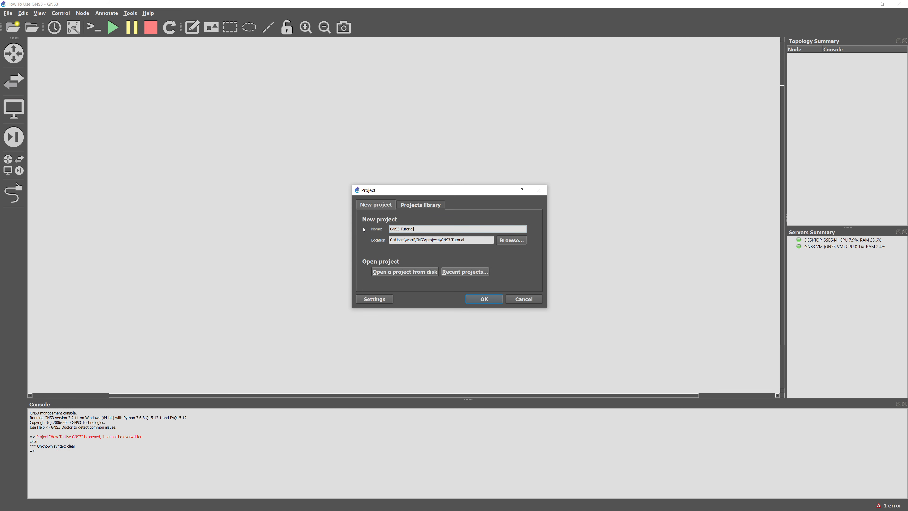
pyautogui.click(484, 299)
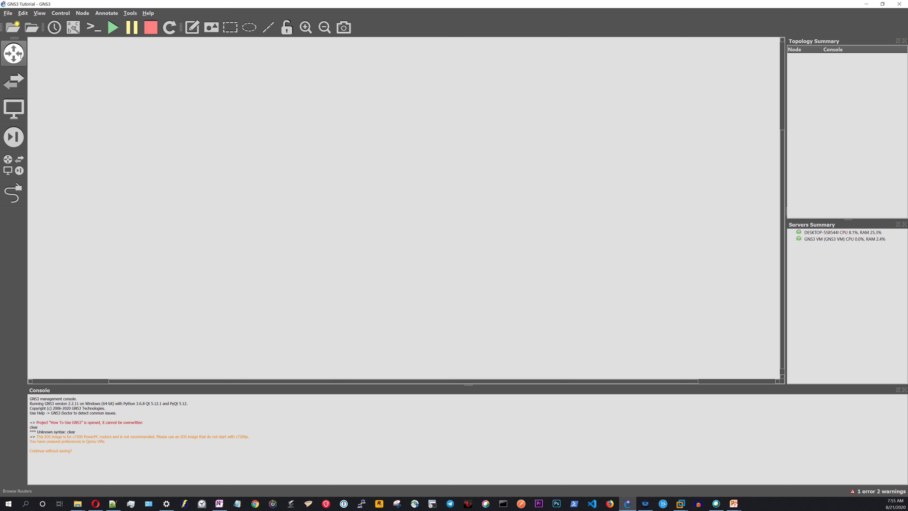
# Step: Place a c7200 router in the empty workspace
pyautogui.click(20, 56)
pyautogui.click(30, 73)
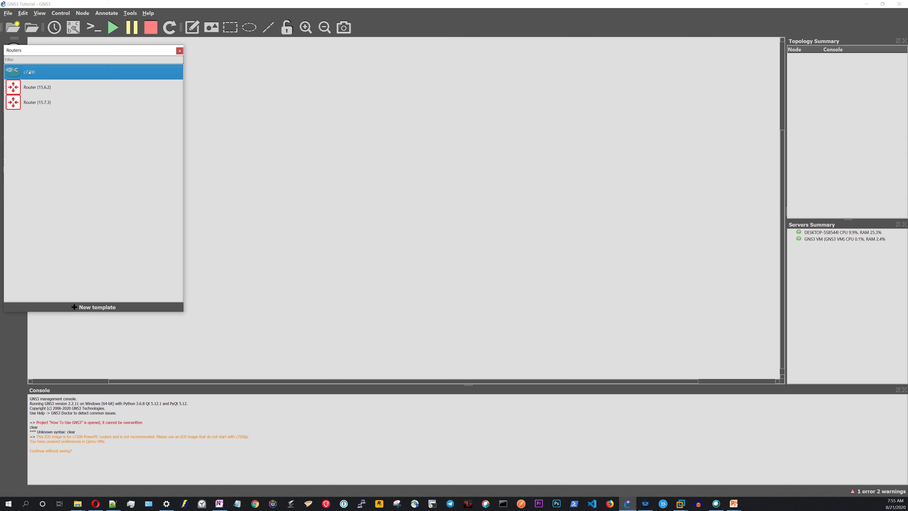
pyautogui.moveTo(55, 74); pyautogui.dragTo(295, 151)
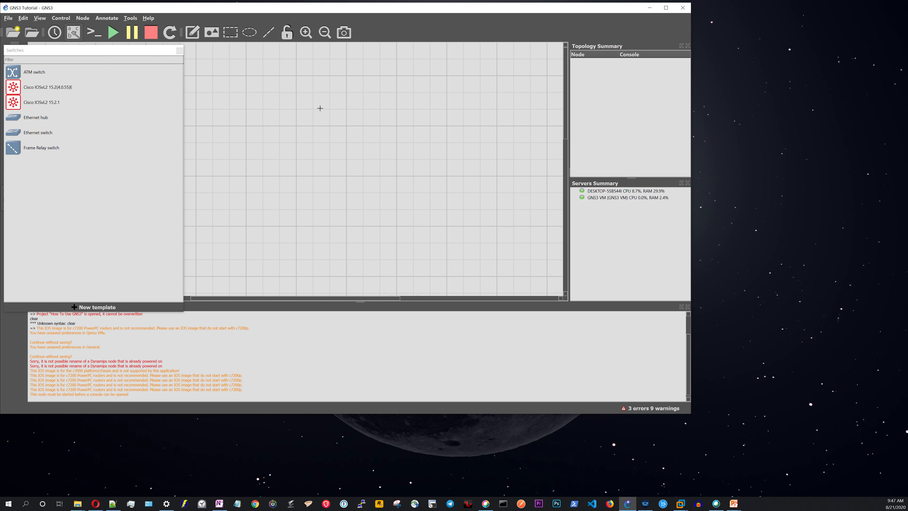
# Step: Add an Ethernet switch to the upper middle of the workspace, running on the GNS3 VM server
pyautogui.moveTo(38, 132); pyautogui.dragTo(315, 157)
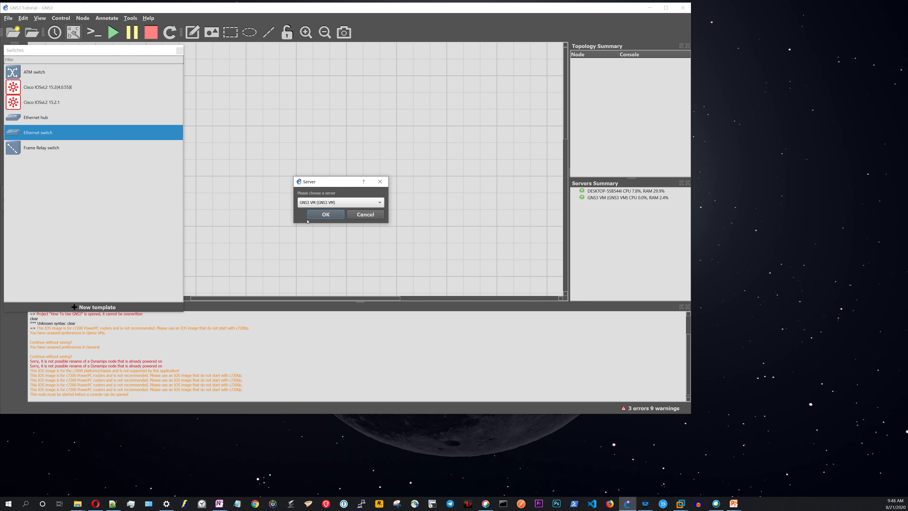
pyautogui.click(327, 217)
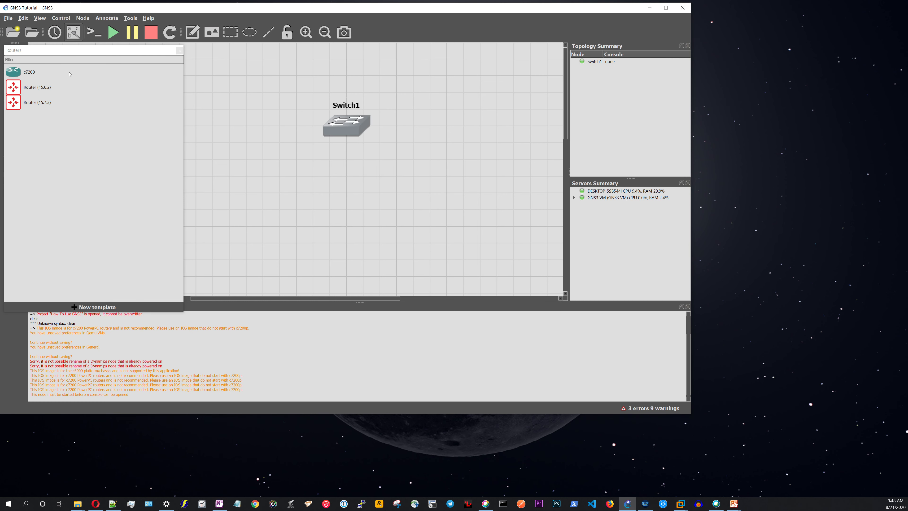
# Step: Place a c7200 router to the left of Switch1 and a Router (15.6.2) to its right
pyautogui.click(46, 71)
pyautogui.moveTo(60, 71); pyautogui.dragTo(255, 139)
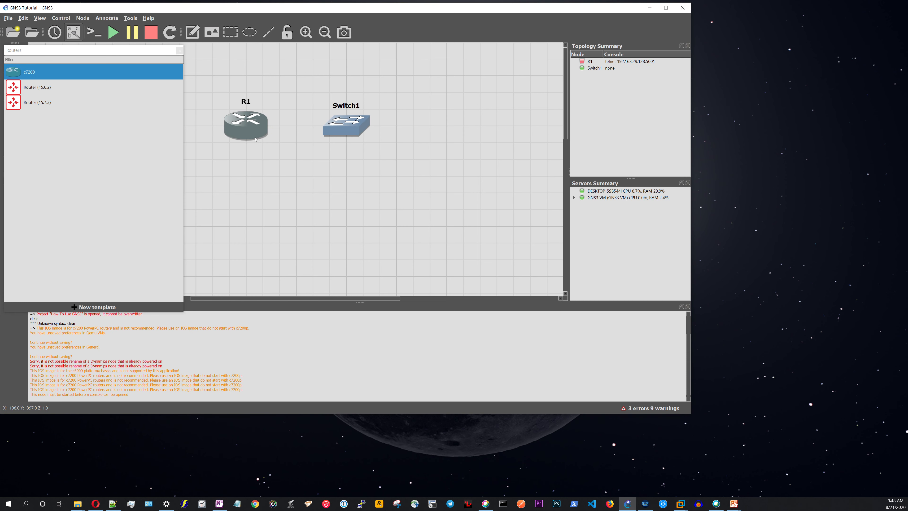
pyautogui.click(55, 86)
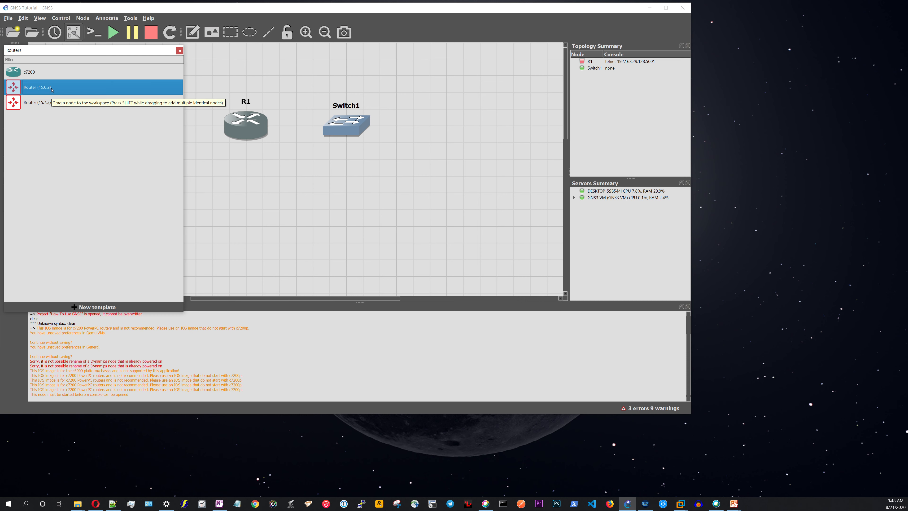
pyautogui.moveTo(53, 92); pyautogui.dragTo(472, 167)
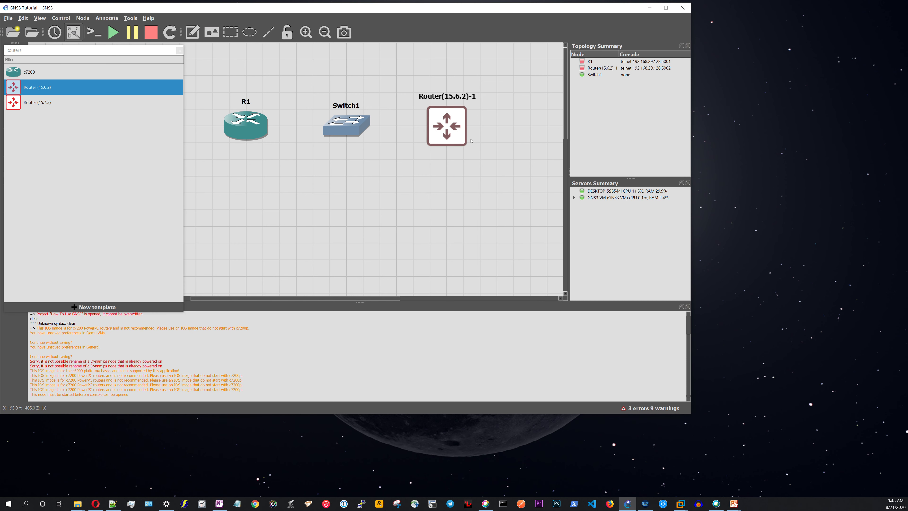
# Step: Change the symbol of the Router (15.6.2) node to the Classic "router" symbol
pyautogui.rightClick(456, 134)
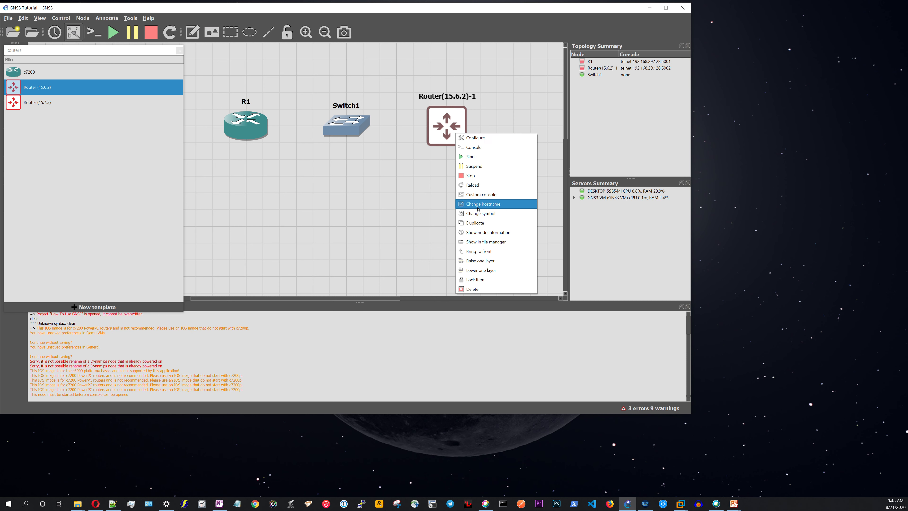
pyautogui.click(479, 215)
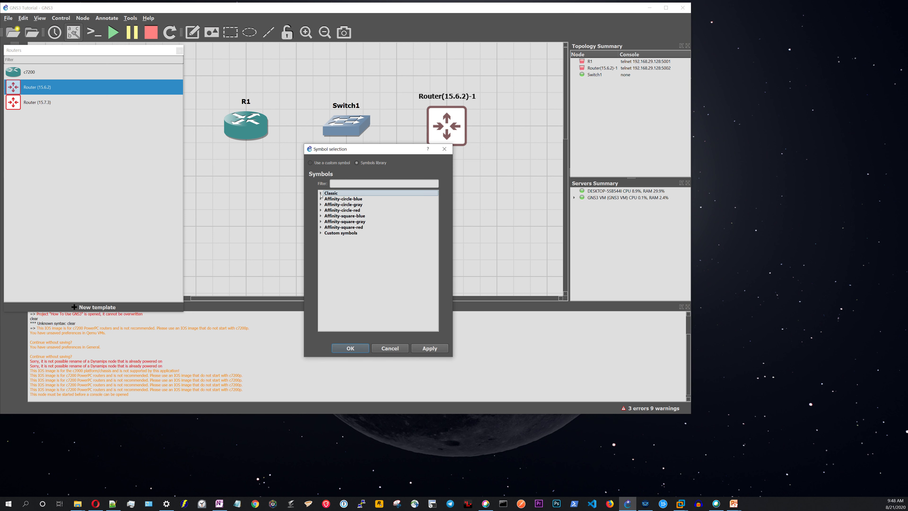
pyautogui.click(321, 194)
pyautogui.scroll(-5, 371, 243)
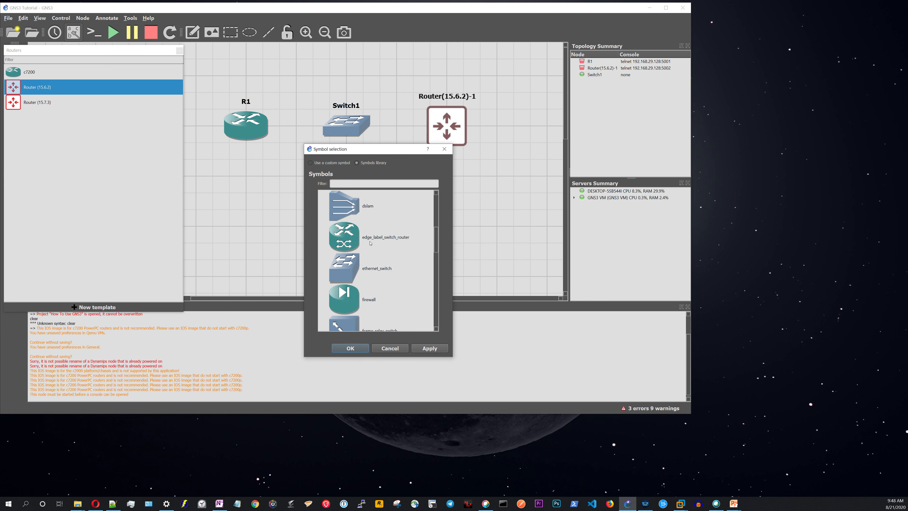
pyautogui.scroll(-3, 371, 243)
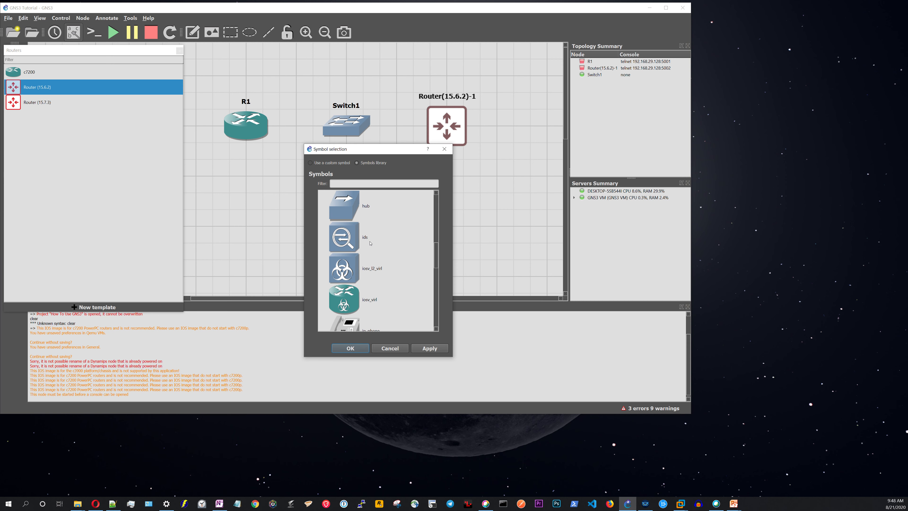
pyautogui.scroll(-8, 370, 243)
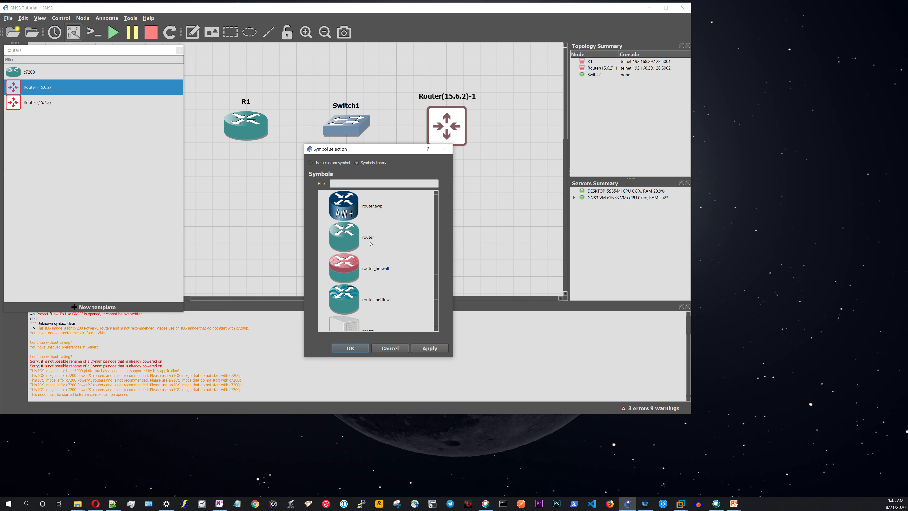
pyautogui.click(356, 243)
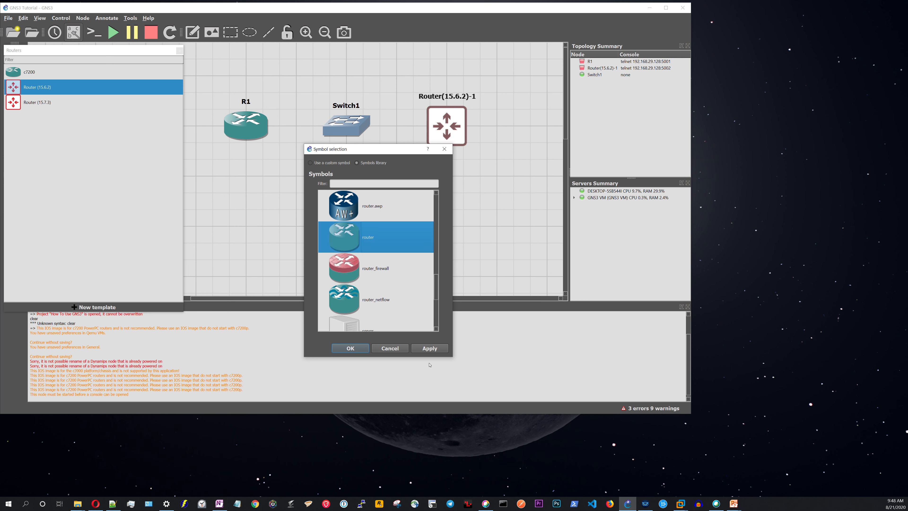
pyautogui.click(437, 351)
pyautogui.click(444, 148)
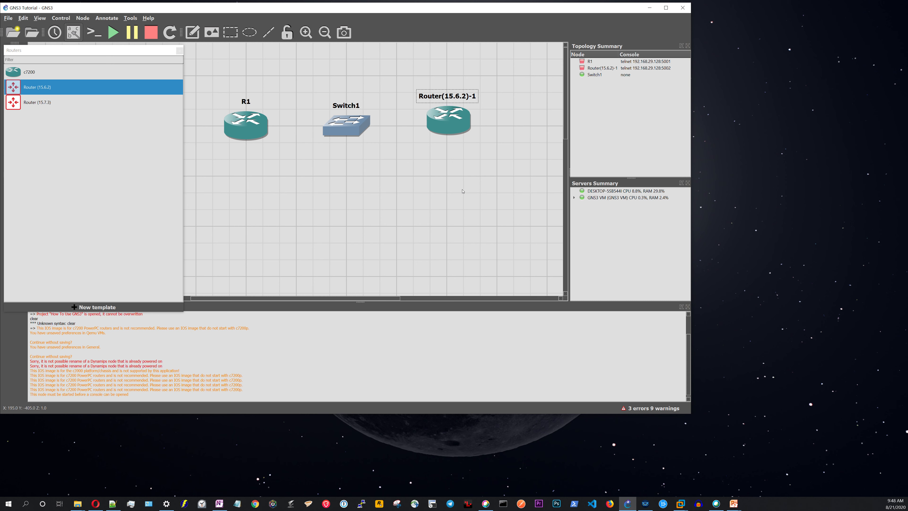
# Step: Change the hostname of the Router (15.6.2) node to R2
pyautogui.doubleClick(461, 100)
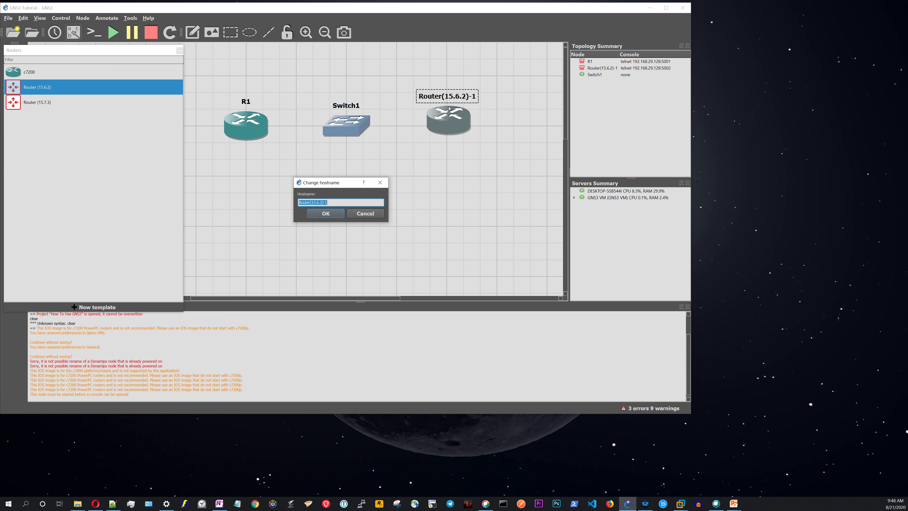
pyautogui.write('R2')
pyautogui.click(333, 215)
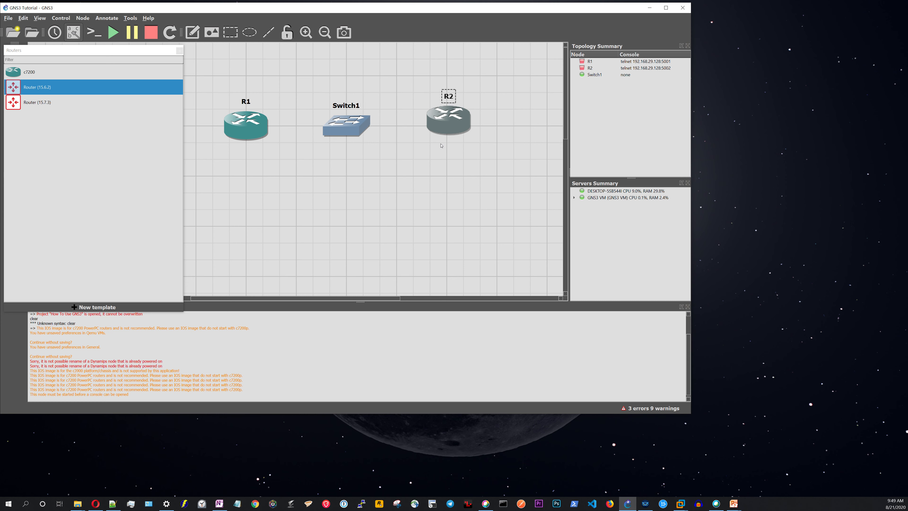
# Step: Close the router device list, duplicate R2, and position the copy directly below Switch1
pyautogui.click(450, 118)
pyautogui.click(180, 50)
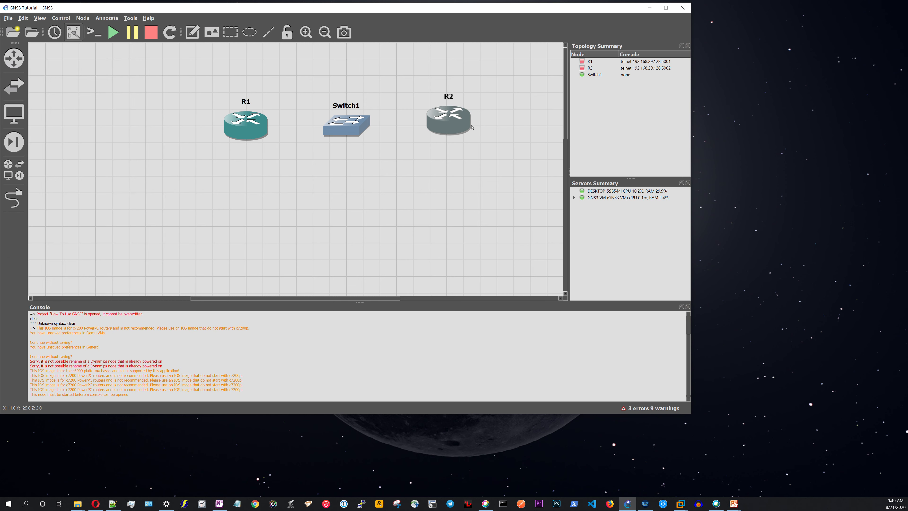
pyautogui.rightClick(450, 122)
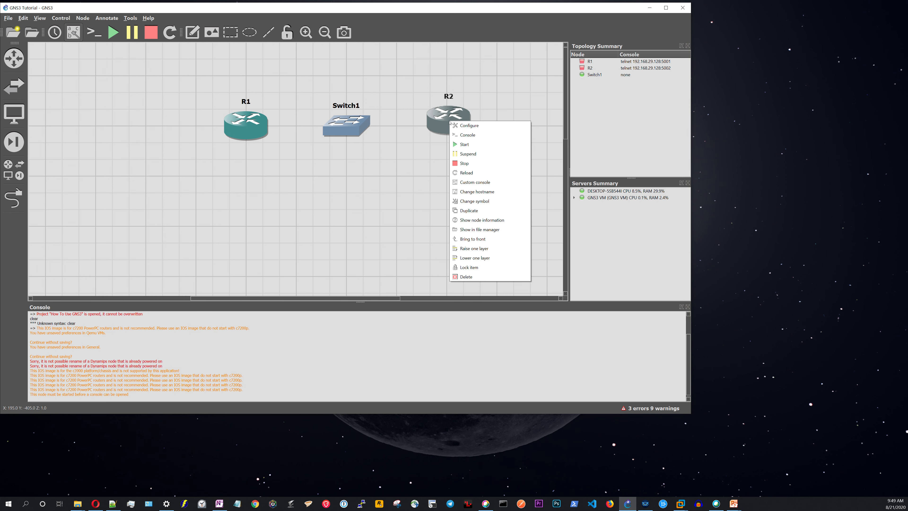
pyautogui.click(479, 211)
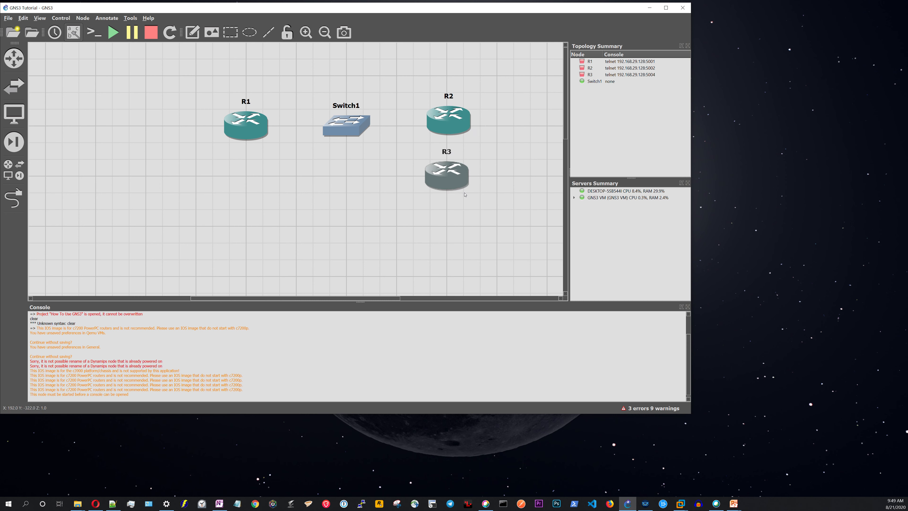
pyautogui.moveTo(465, 194); pyautogui.dragTo(336, 232)
# Step: Add a link from R1's FastEthernet0/0 to Ethernet0 on Switch1
pyautogui.click(14, 199)
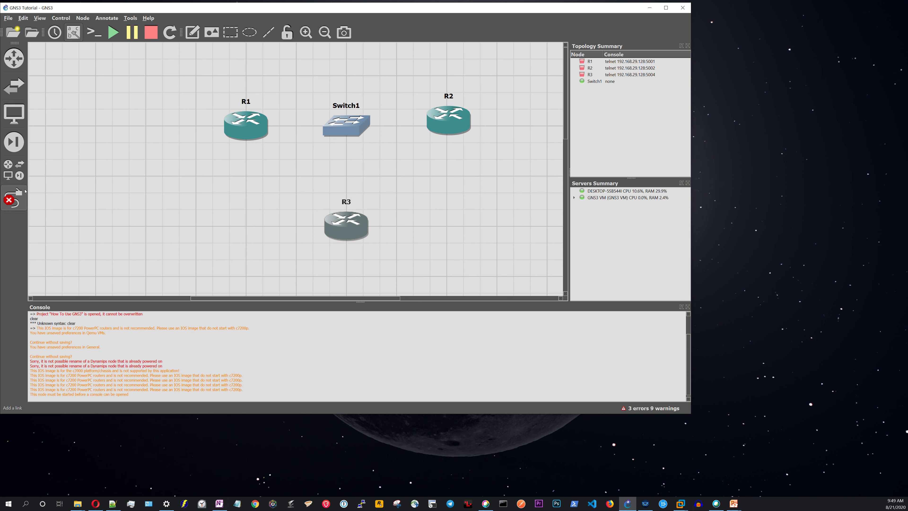
pyautogui.click(264, 126)
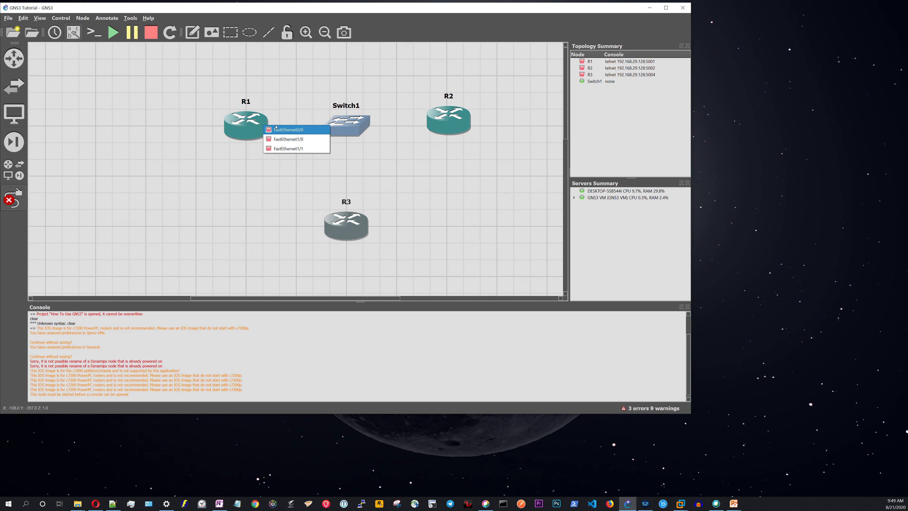
pyautogui.click(286, 130)
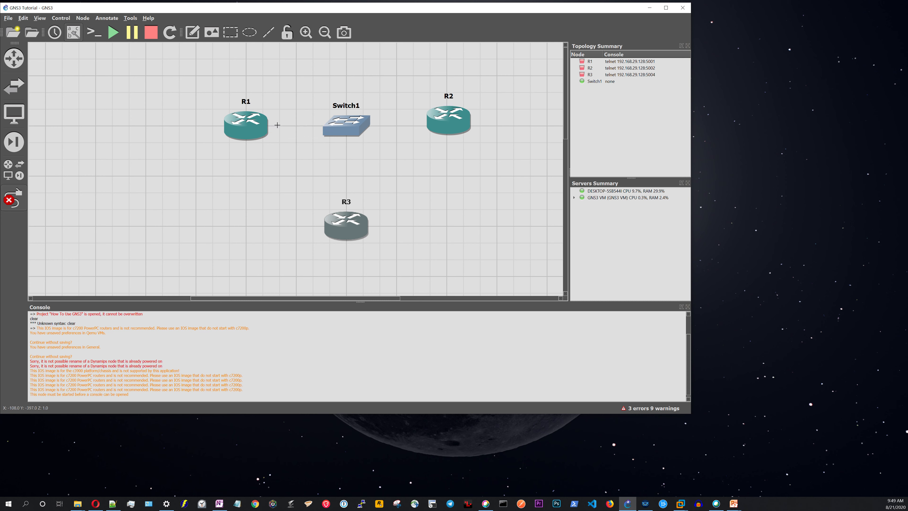
pyautogui.click(336, 124)
pyautogui.click(354, 127)
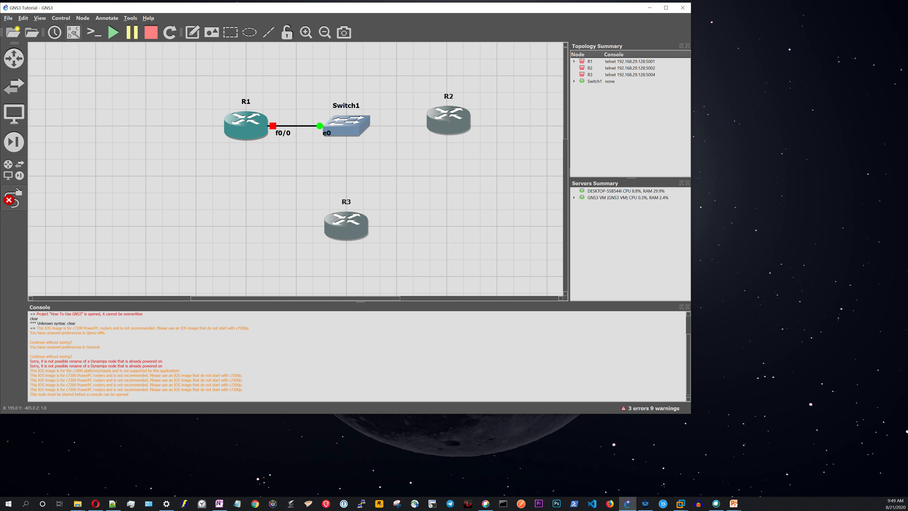
# Step: Link R2's Gi0/0 interface to Ethernet1 on Switch1
pyautogui.click(454, 122)
pyautogui.click(461, 126)
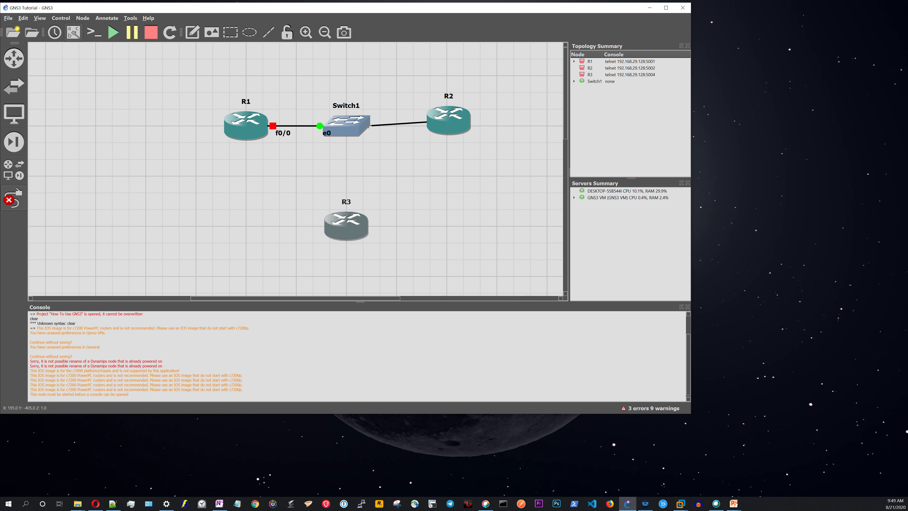
pyautogui.click(367, 126)
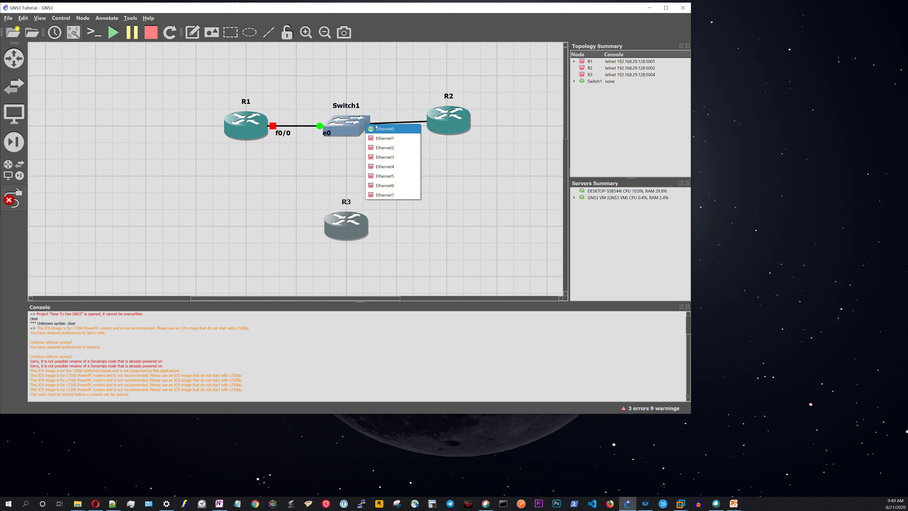
pyautogui.click(382, 139)
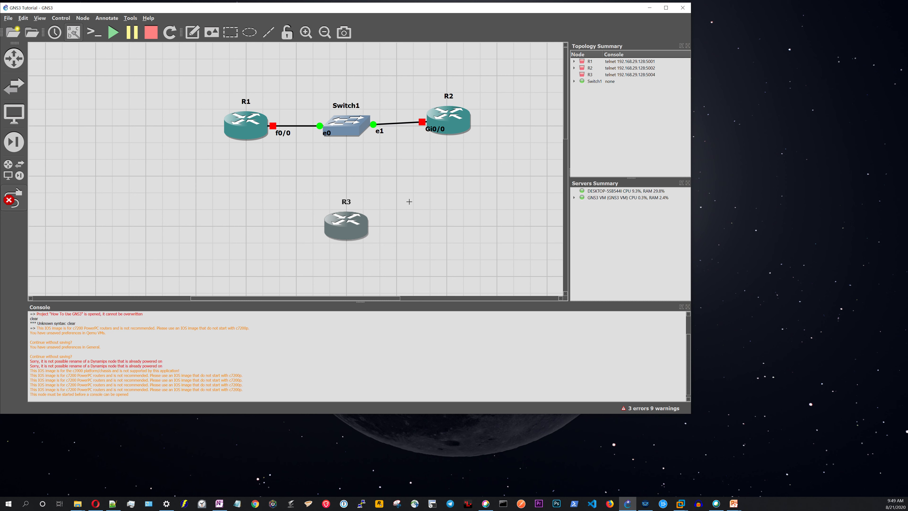
# Step: Link R3's Gi0/0 interface to Ethernet2 on Switch1
pyautogui.click(351, 228)
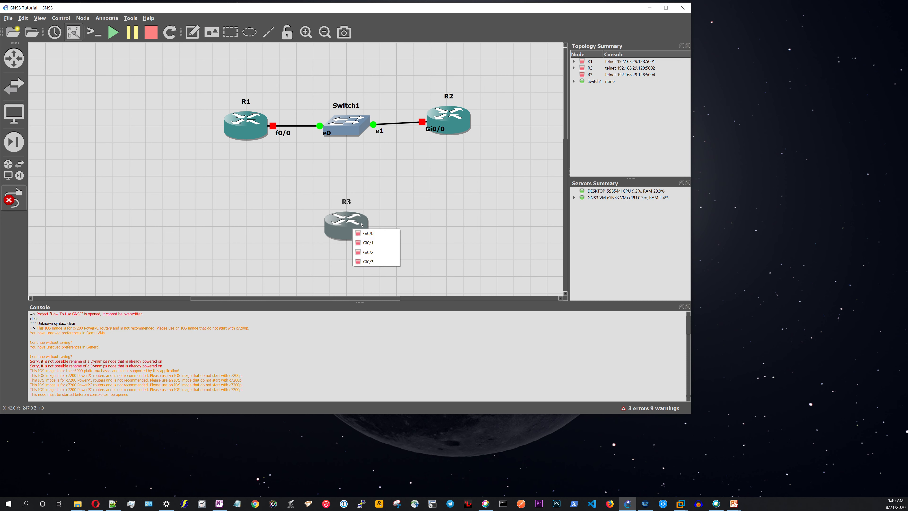
pyautogui.click(368, 233)
pyautogui.click(345, 131)
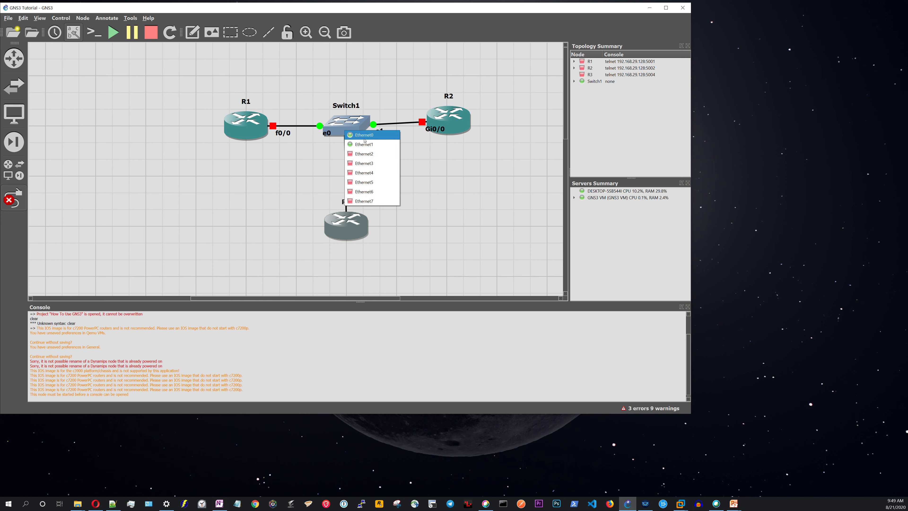
pyautogui.click(373, 153)
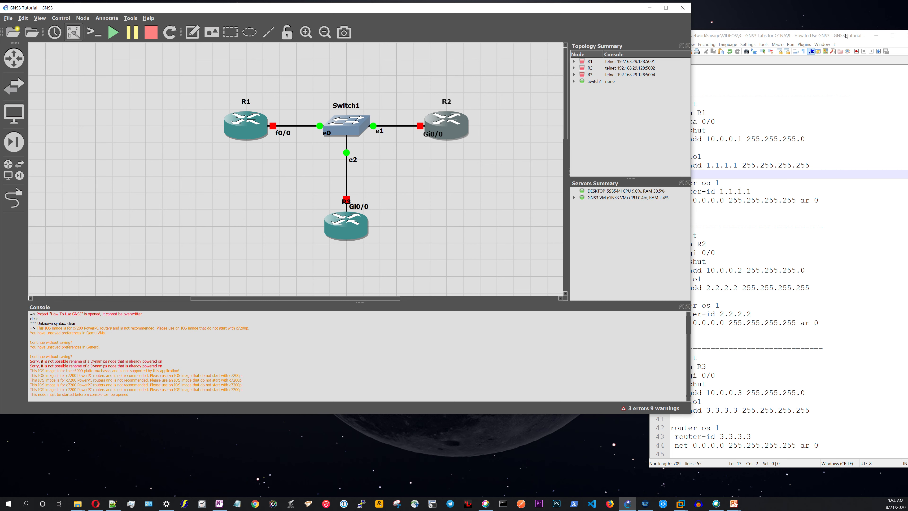
# Step: Start all nodes in the topology and arrange the R1, R2 and R3 console windows in an overlapping cascade below the topology
pyautogui.click(113, 32)
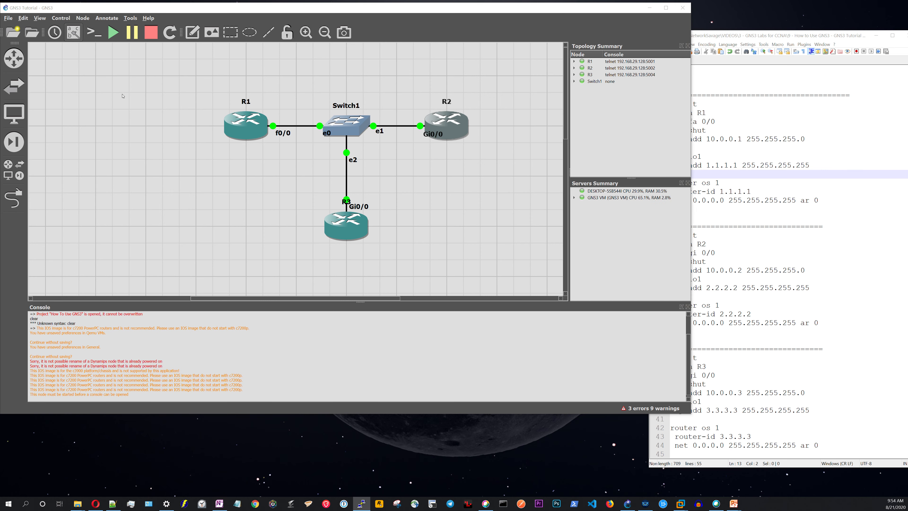
pyautogui.moveTo(215, 59); pyautogui.dragTo(213, 232)
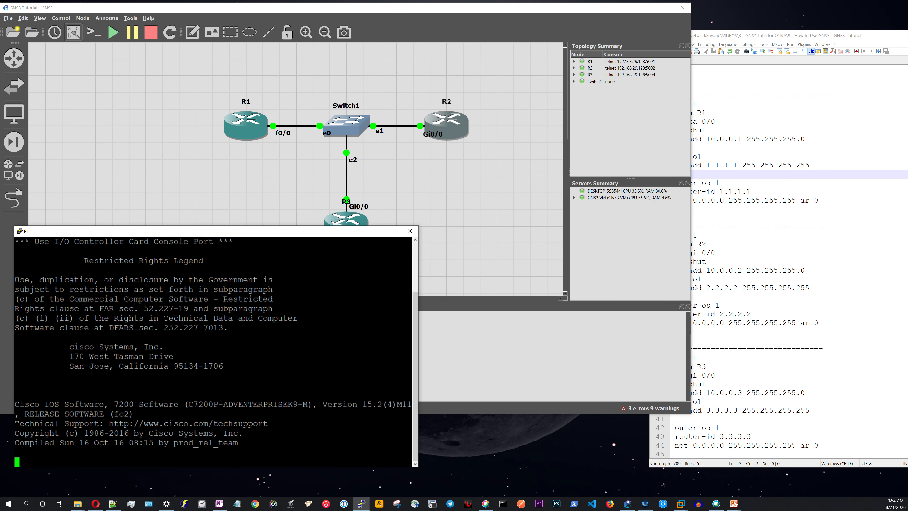
pyautogui.moveTo(503, 232); pyautogui.dragTo(202, 239)
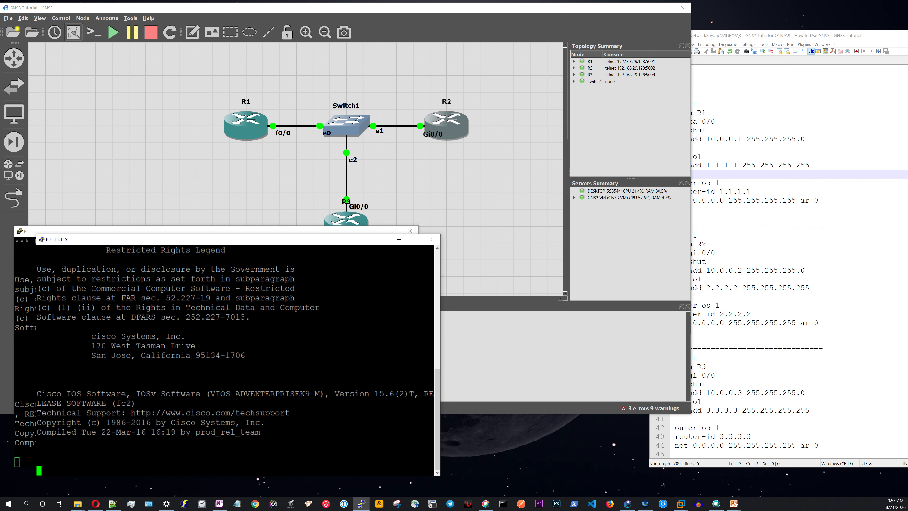
pyautogui.moveTo(907, 267); pyautogui.dragTo(398, 242)
pyautogui.moveTo(492, 248); pyautogui.dragTo(496, 252)
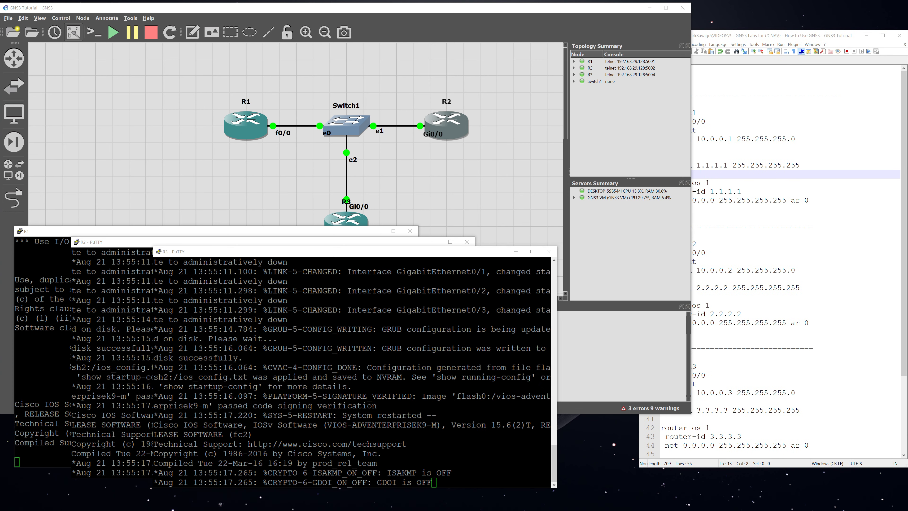
# Step: Answer no to the initial configuration dialog in R1's console
pyautogui.click(43, 430)
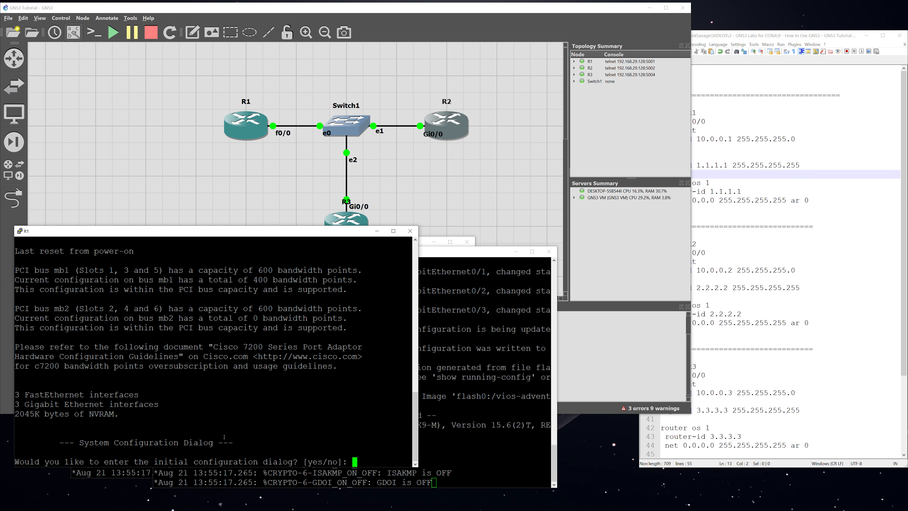
pyautogui.write('no')
pyautogui.press('Return')
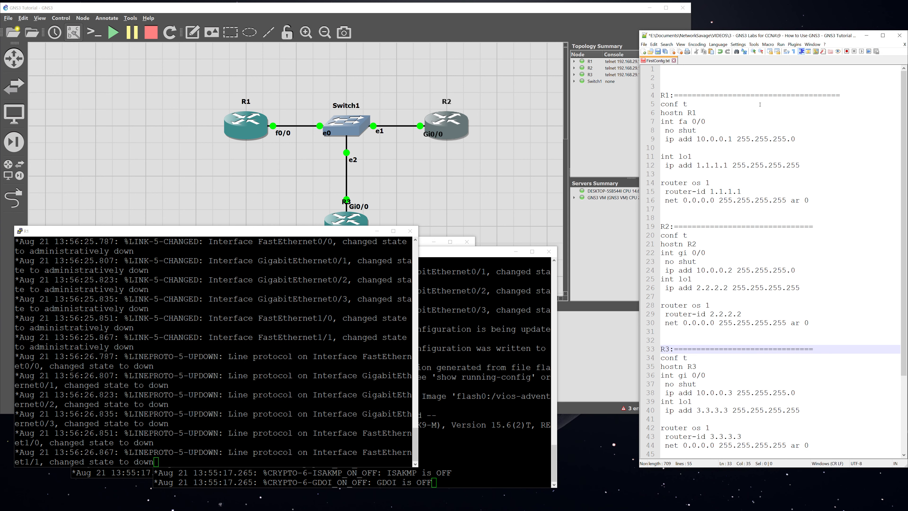
# Step: Review R1's FastEthernet0/0, loopback and OSPF commands in the FirstConfig.txt file
pyautogui.click(700, 113)
pyautogui.click(803, 140)
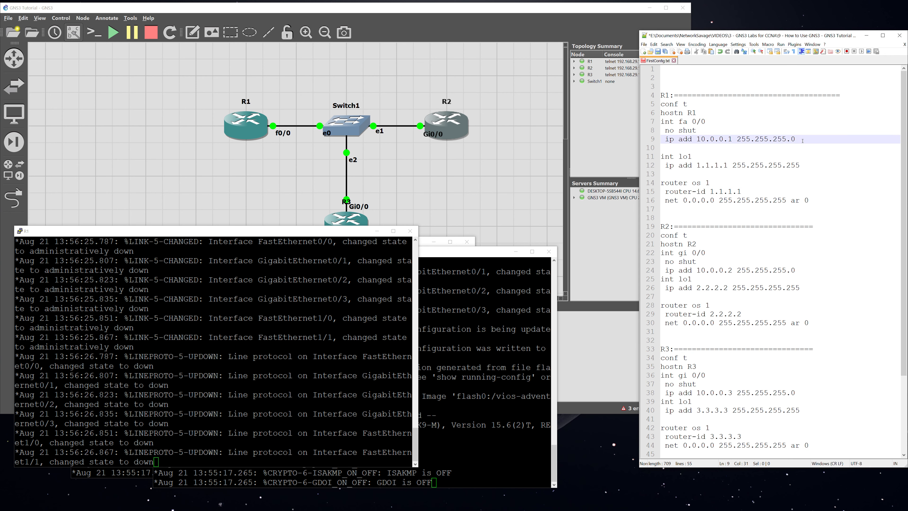
pyautogui.moveTo(799, 139); pyautogui.dragTo(659, 123)
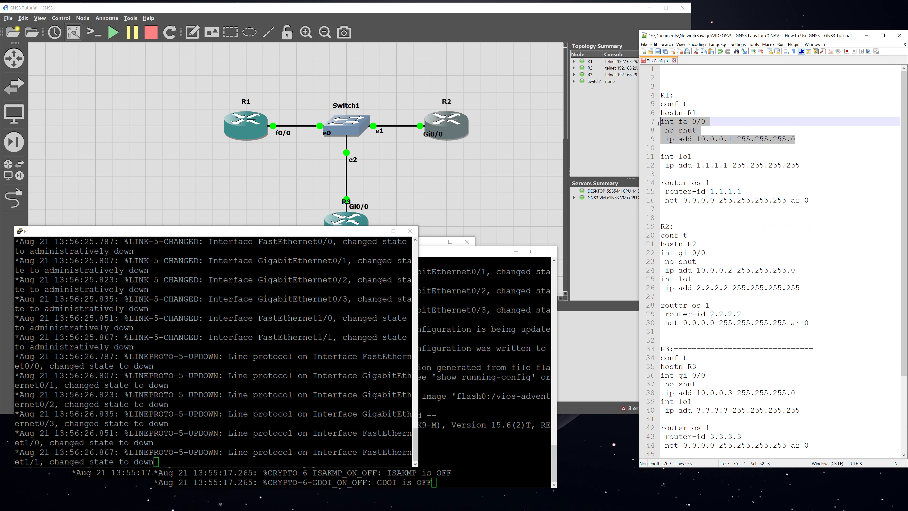
pyautogui.moveTo(807, 165); pyautogui.dragTo(665, 156)
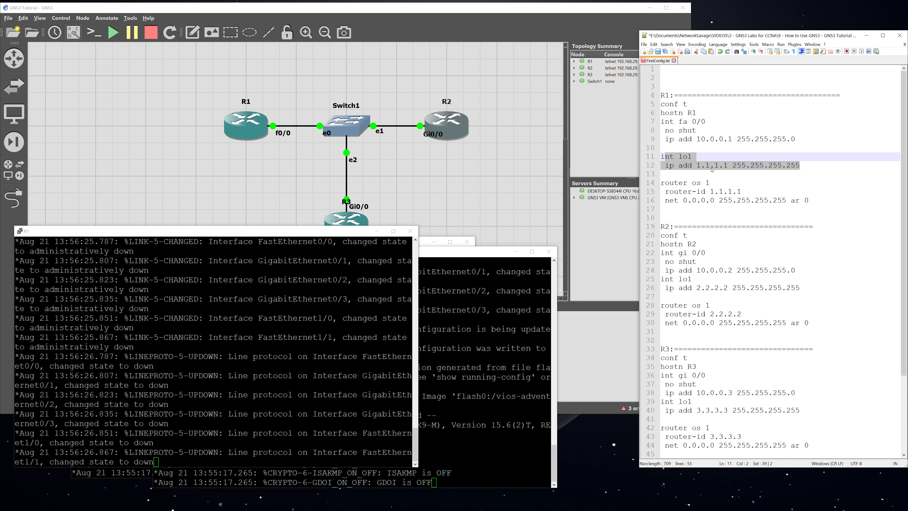
pyautogui.click(687, 165)
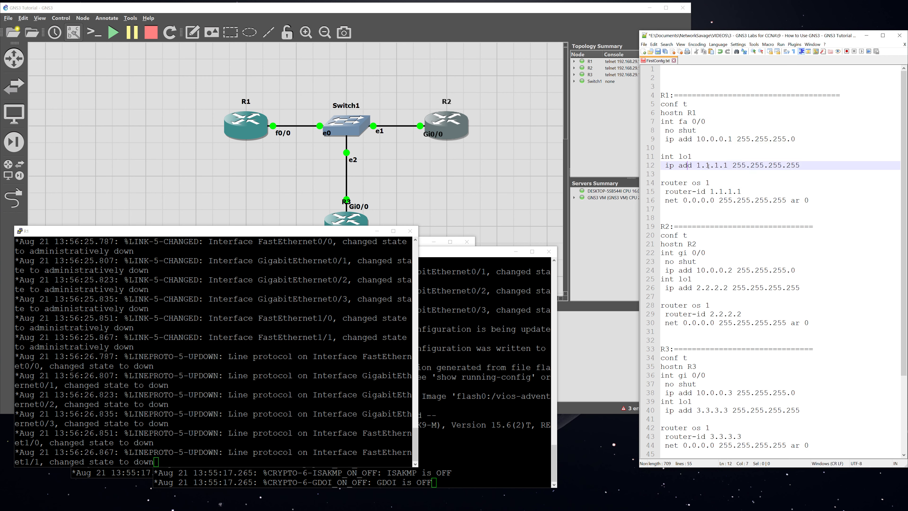
pyautogui.moveTo(809, 200); pyautogui.dragTo(646, 183)
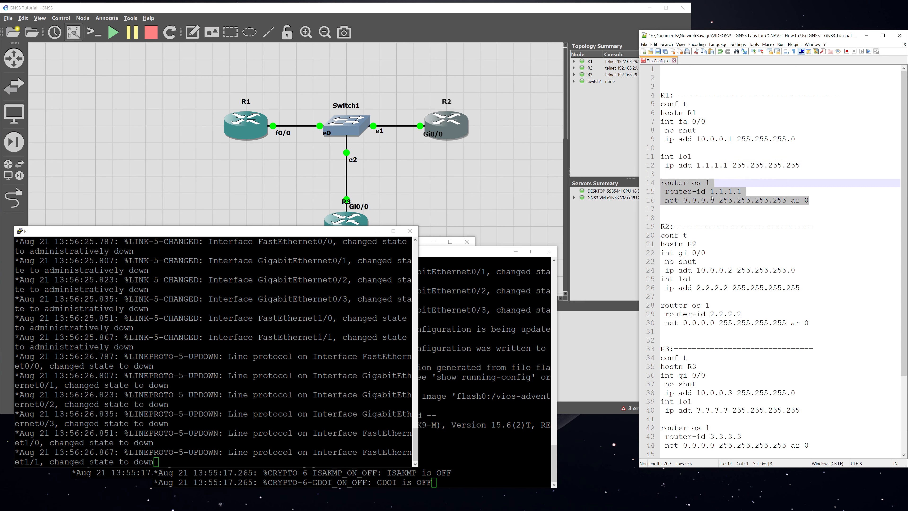
pyautogui.click(692, 207)
pyautogui.moveTo(684, 200); pyautogui.dragTo(716, 200)
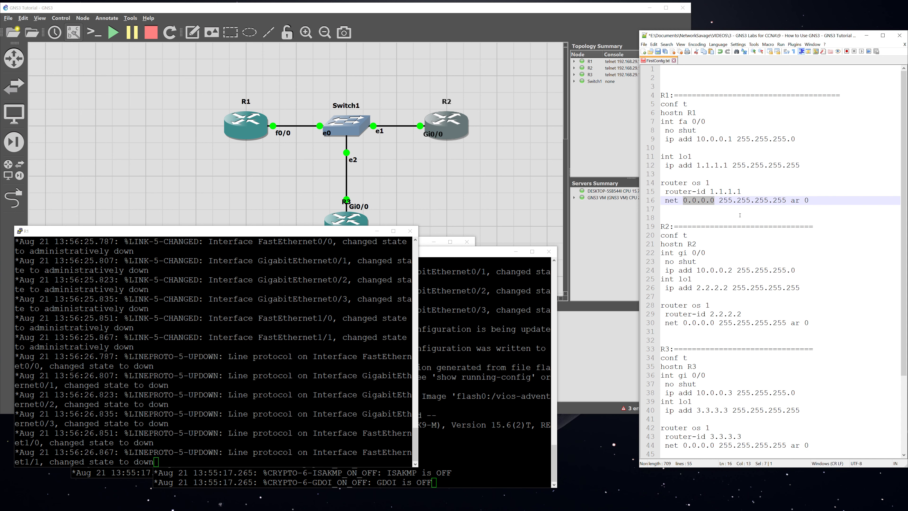
pyautogui.moveTo(799, 200); pyautogui.dragTo(814, 201)
pyautogui.click(823, 206)
pyautogui.scroll(-1, 809, 222)
# Step: Enter privileged mode on R1 and paste its FirstConfig.txt block, covering hostname R1, fa 0/0 10.0.0.1, lo1 1.1.1.1 and router os 1
pyautogui.click(322, 322)
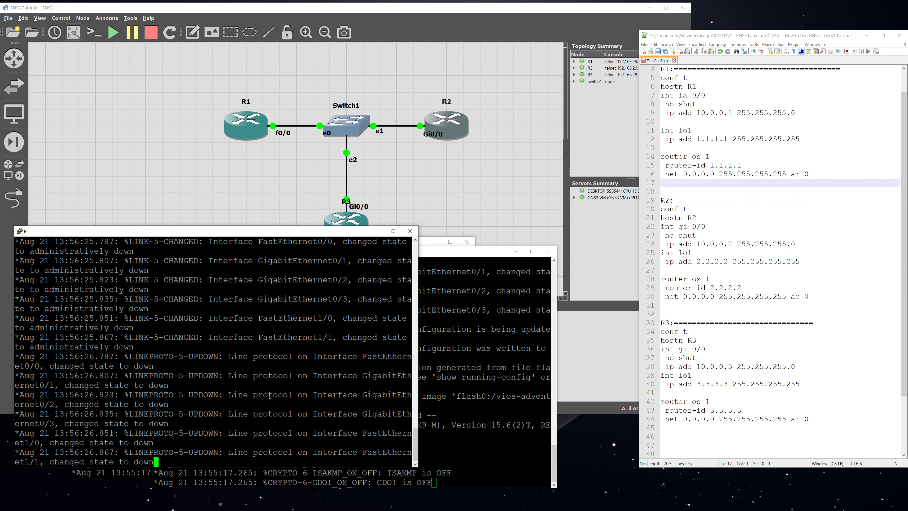
pyautogui.press('Return')
pyautogui.press('Return')
pyautogui.write('en')
pyautogui.press('Return')
pyautogui.moveTo(810, 174); pyautogui.dragTo(660, 80)
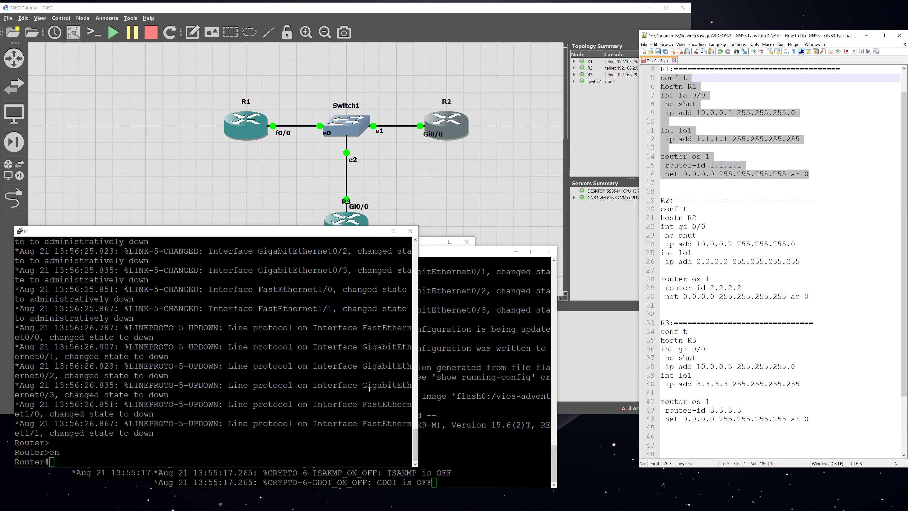
pyautogui.rightClick(402, 400)
# Step: Paste R2's FirstConfig.txt block into its console: hostname R2, gi 0/0 10.0.0.2, lo1 2.2.2.2 and router os 1
pyautogui.moveTo(809, 296); pyautogui.dragTo(660, 209)
pyautogui.click(96, 472)
pyautogui.press('Return')
pyautogui.press('Return')
pyautogui.press('Return')
pyautogui.rightClick(96, 472)
# Step: Paste R3's FirstConfig.txt block into its console: hostname R3, gi 0/0 10.0.0.3, lo1 3.3.3.3 and router os 1
pyautogui.scroll(-3, 751, 286)
pyautogui.moveTo(809, 349); pyautogui.dragTo(644, 262)
pyautogui.moveTo(372, 482); pyautogui.dragTo(382, 483)
pyautogui.press('Return')
pyautogui.press('Return')
pyautogui.press('Return')
pyautogui.press('Return')
pyautogui.rightClick(484, 458)
pyautogui.press('BackSpace')
pyautogui.press('BackSpace')
pyautogui.click(819, 384)
pyautogui.moveTo(811, 349)
pyautogui.mouseDown()
pyautogui.moveTo(660, 253)
pyautogui.moveTo(660, 261)
pyautogui.mouseUp()
pyautogui.hotkey('ctrl', 'c')
pyautogui.rightClick(312, 441)
pyautogui.press('Return')
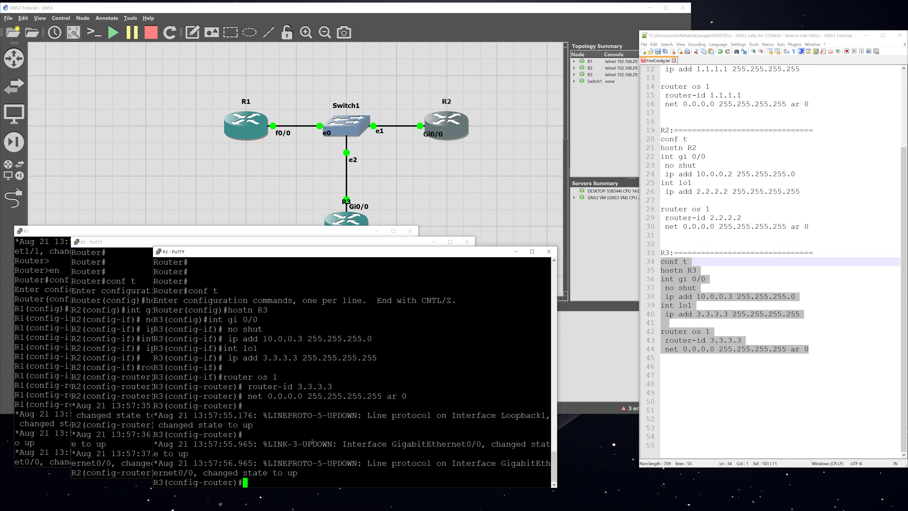
# Step: Leave configuration mode on R1 with end and ping 10.0.0.2
pyautogui.click(56, 420)
pyautogui.press('Return')
pyautogui.write('end')
pyautogui.press('Return')
pyautogui.write('ping 10.0.0.2')
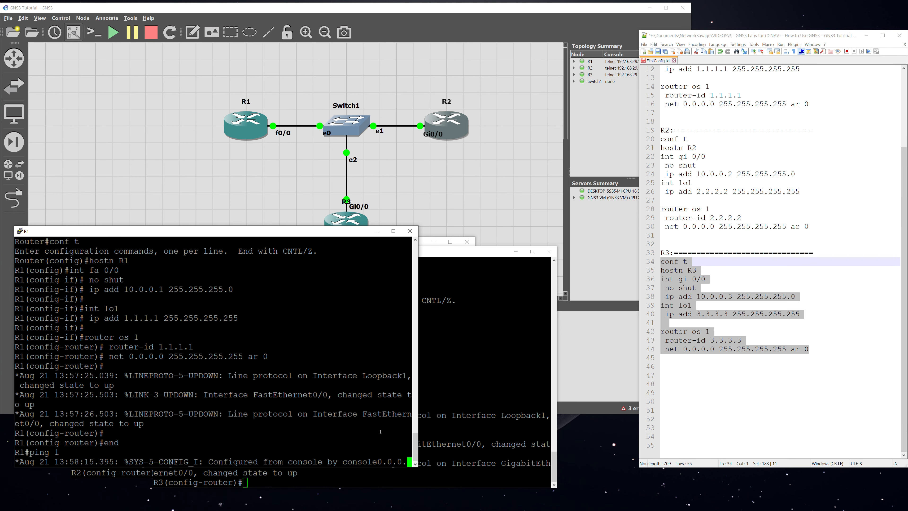
pyautogui.press('Return')
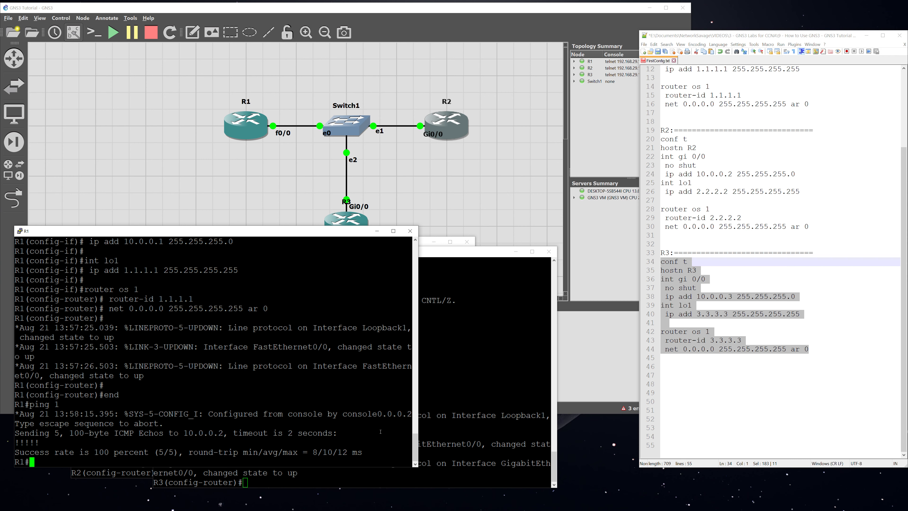
# Step: Repeat the ping to 10.0.0.2 from R1, and also ping 10.0.0.3
pyautogui.press('Up')
pyautogui.press('Return')
pyautogui.press('Up')
pyautogui.press('BackSpace')
pyautogui.write('3')
pyautogui.press('Return')
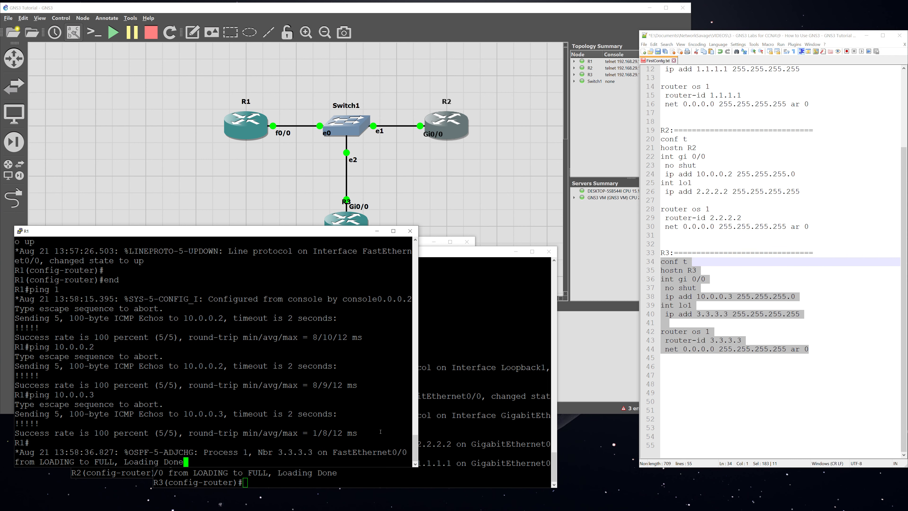
# Step: Check the OSPF adjacency messages on R1, run show ip route, and examine the OSPF-learned routes and their code
pyautogui.moveTo(203, 462); pyautogui.dragTo(15, 456)
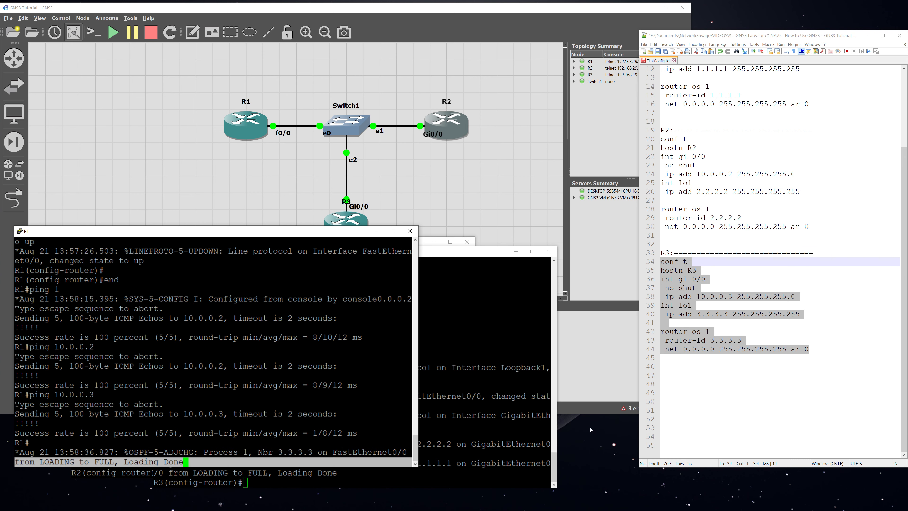
pyautogui.press('Return')
pyautogui.press('Return')
pyautogui.write('show ip route')
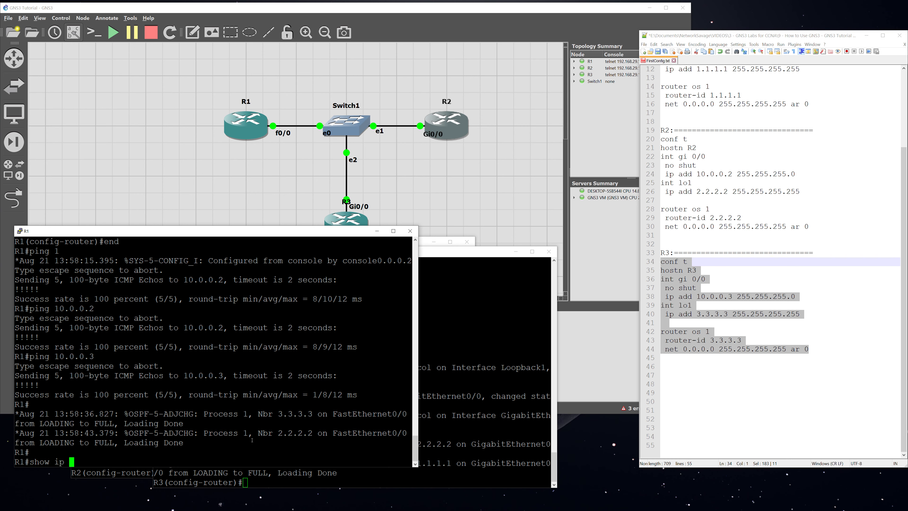
pyautogui.press('Return')
pyautogui.moveTo(94, 405); pyautogui.dragTo(59, 404)
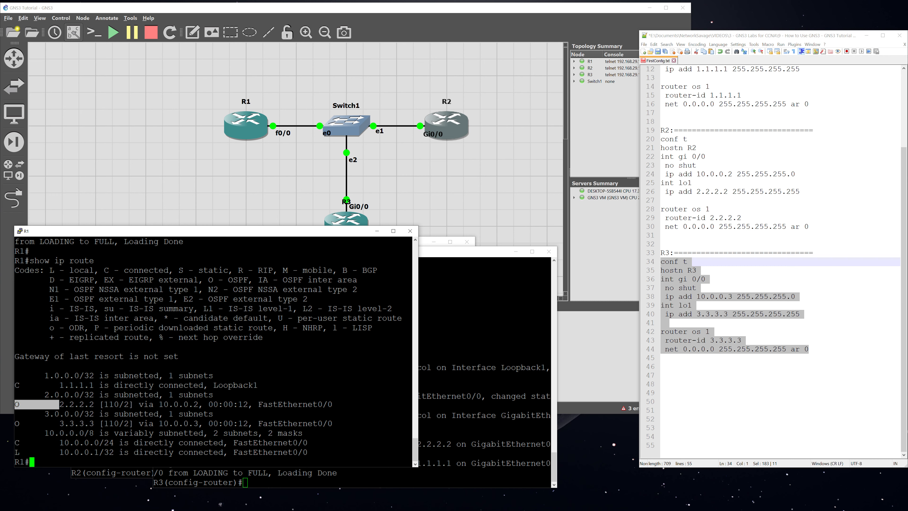
pyautogui.click(21, 423)
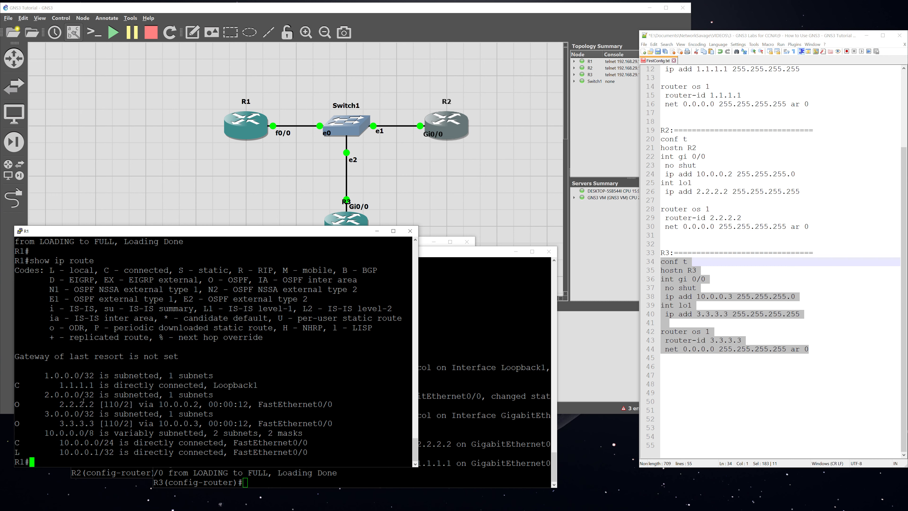
pyautogui.moveTo(249, 281); pyautogui.dragTo(209, 280)
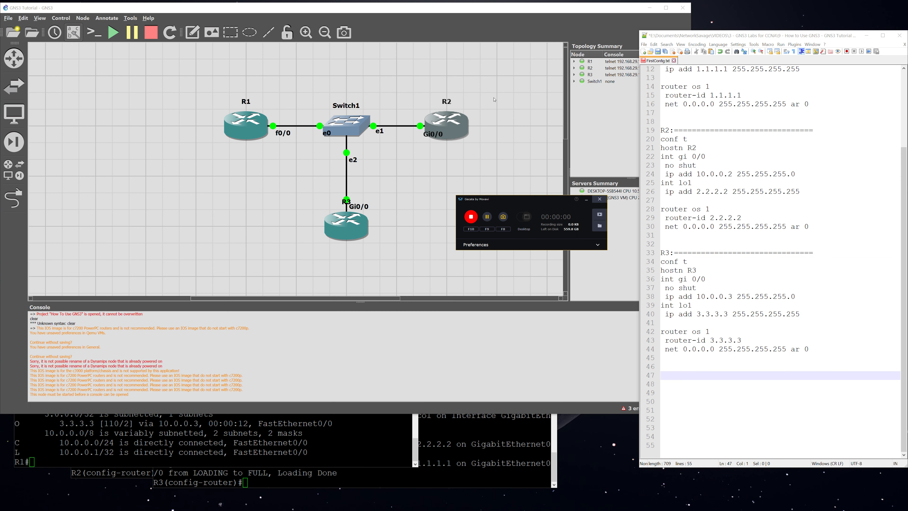
# Step: Set the GNS3 interface style to Classic in the general preferences and apply it
pyautogui.click(553, 3)
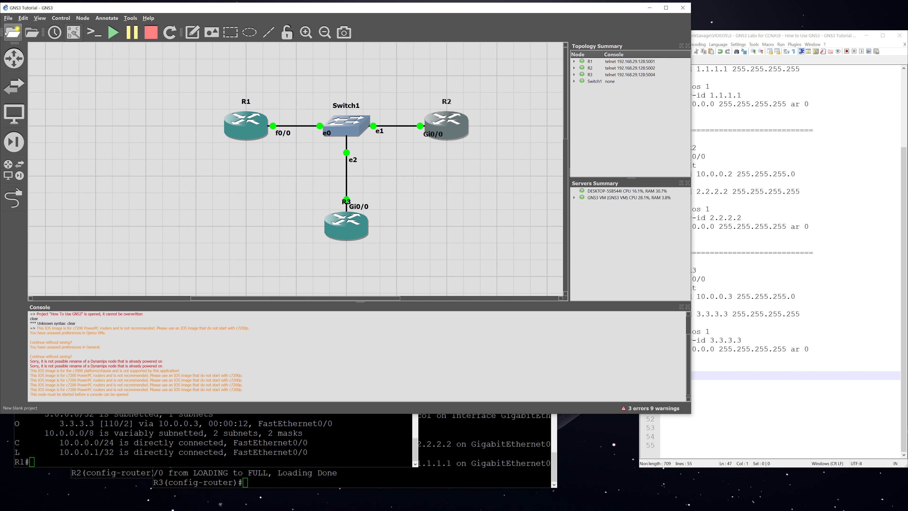
pyautogui.click(23, 18)
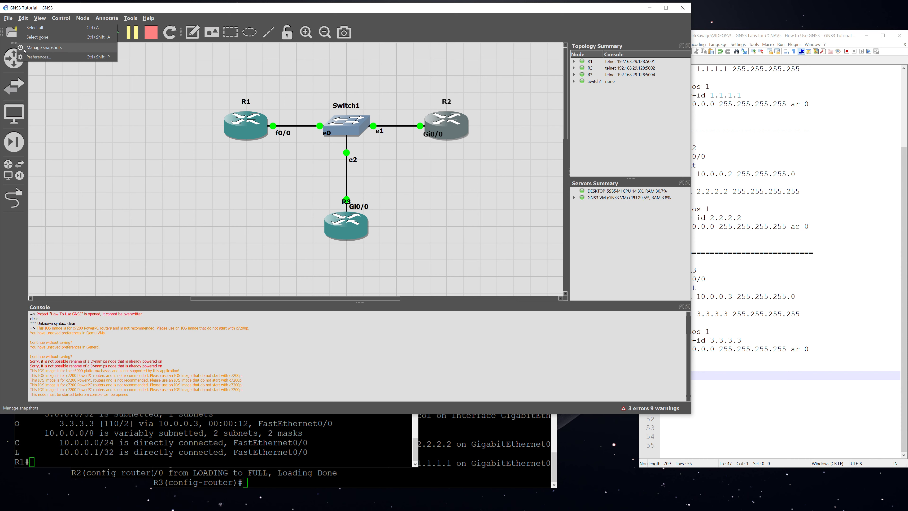
pyautogui.click(38, 57)
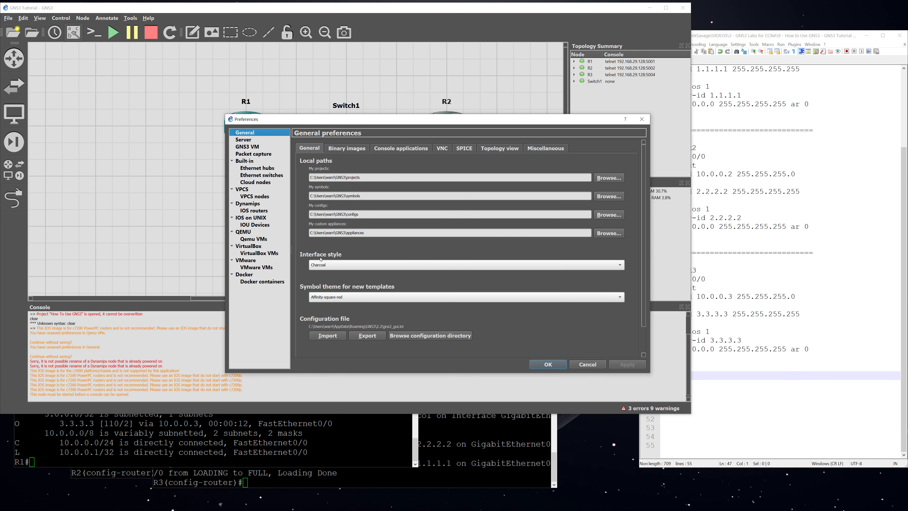
pyautogui.click(323, 265)
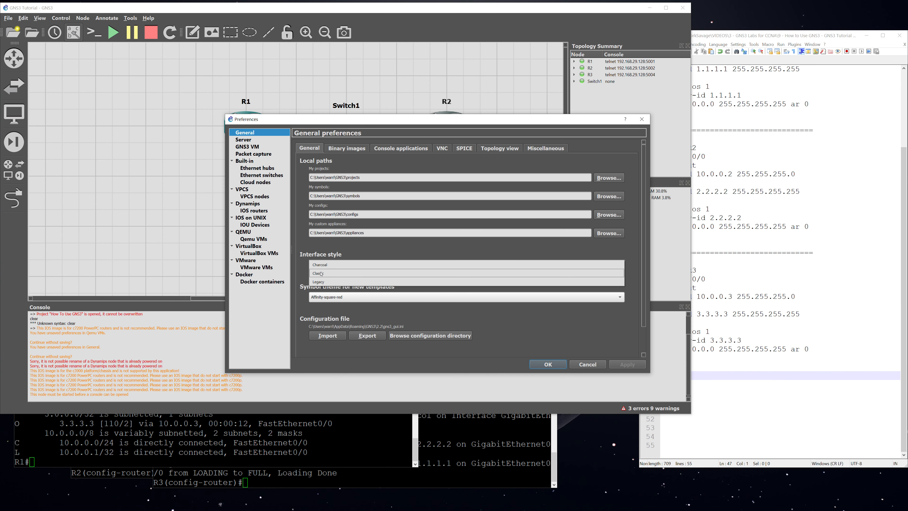
pyautogui.click(332, 275)
pyautogui.click(631, 367)
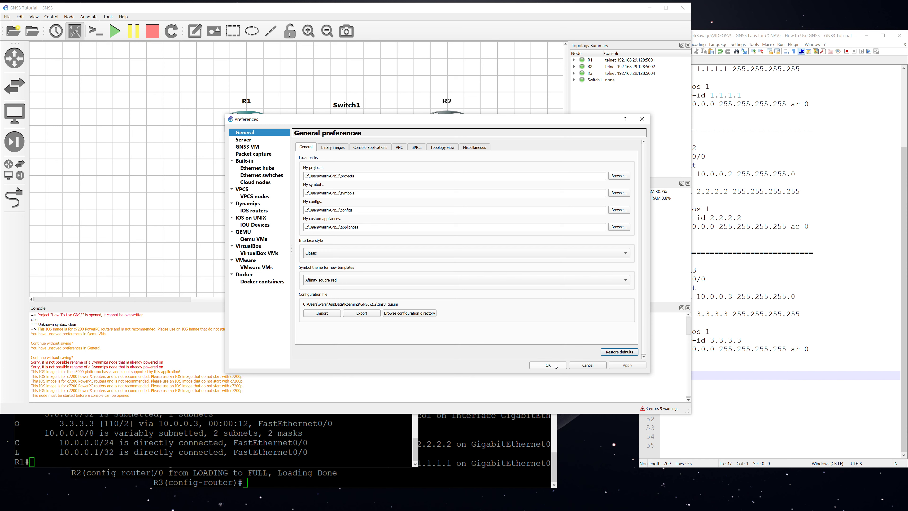
# Step: Switch the interface style back to Charcoal, apply it, and close the preferences
pyautogui.click(322, 252)
pyautogui.click(327, 248)
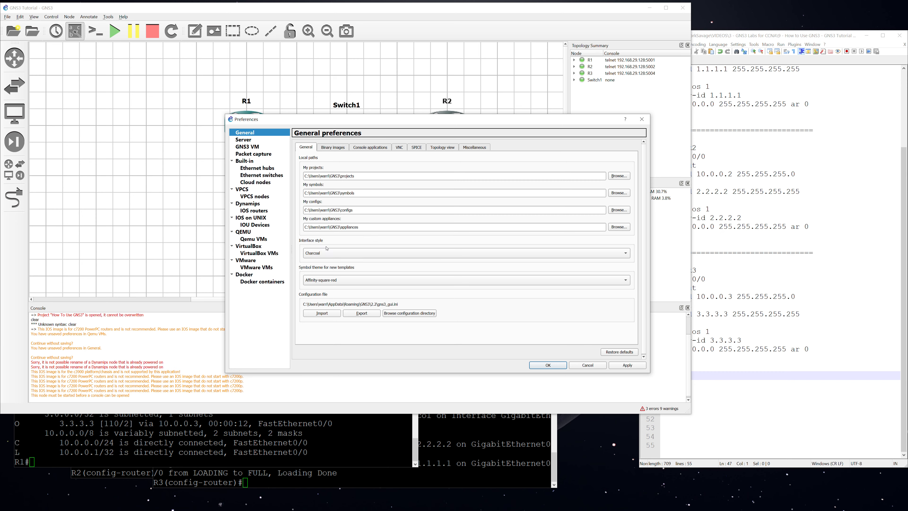
pyautogui.click(621, 366)
pyautogui.click(548, 365)
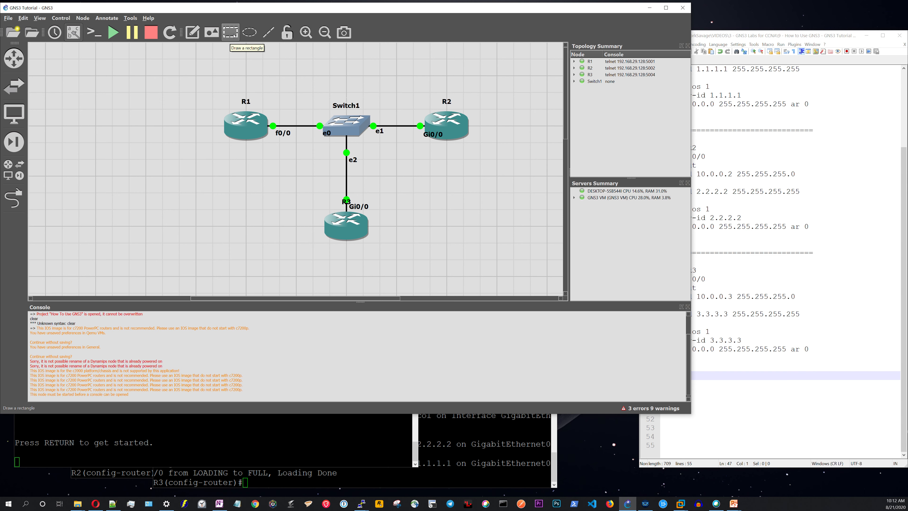
# Step: Draw a rectangle, position it around R1, and lower it one layer behind the router
pyautogui.moveTo(247, 130)
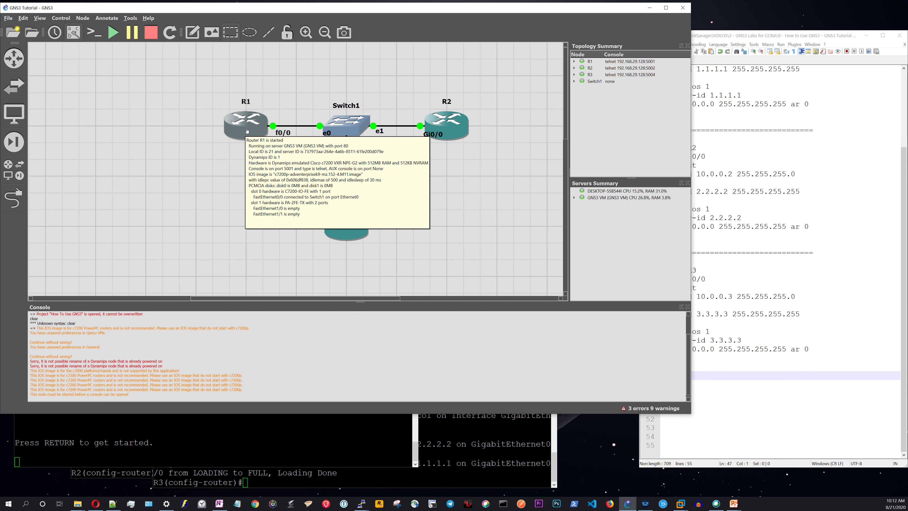
pyautogui.click(247, 130)
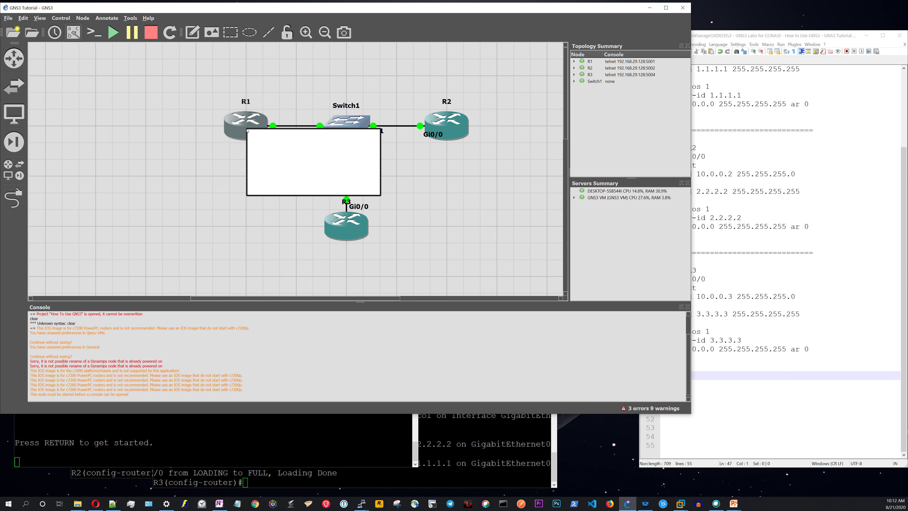
pyautogui.moveTo(315, 171); pyautogui.dragTo(247, 133)
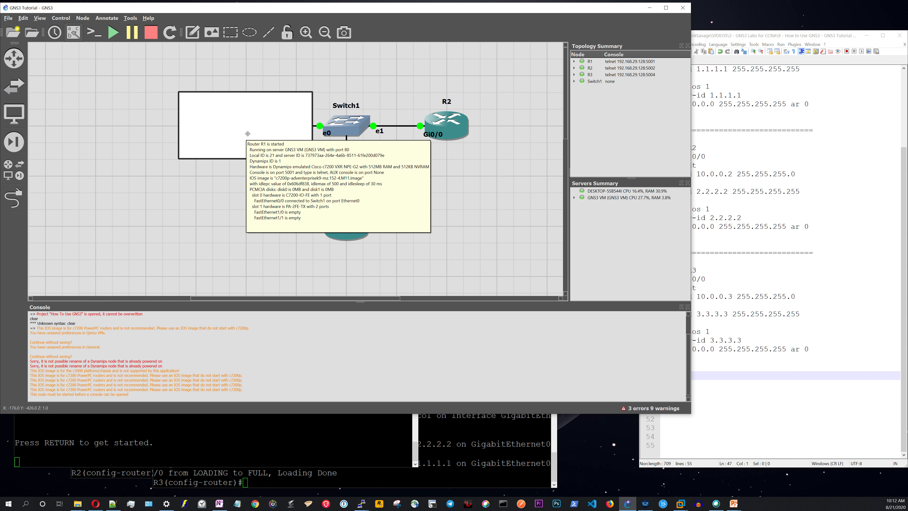
pyautogui.rightClick(248, 133)
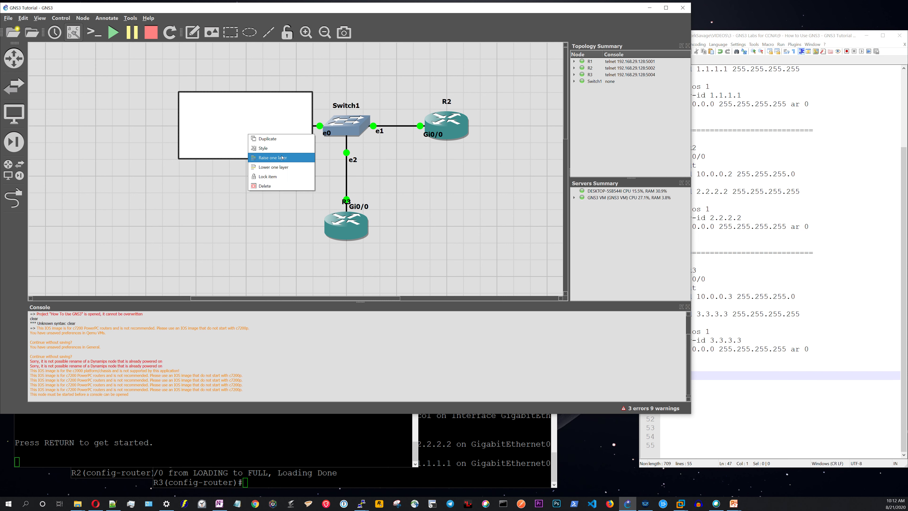
pyautogui.click(274, 167)
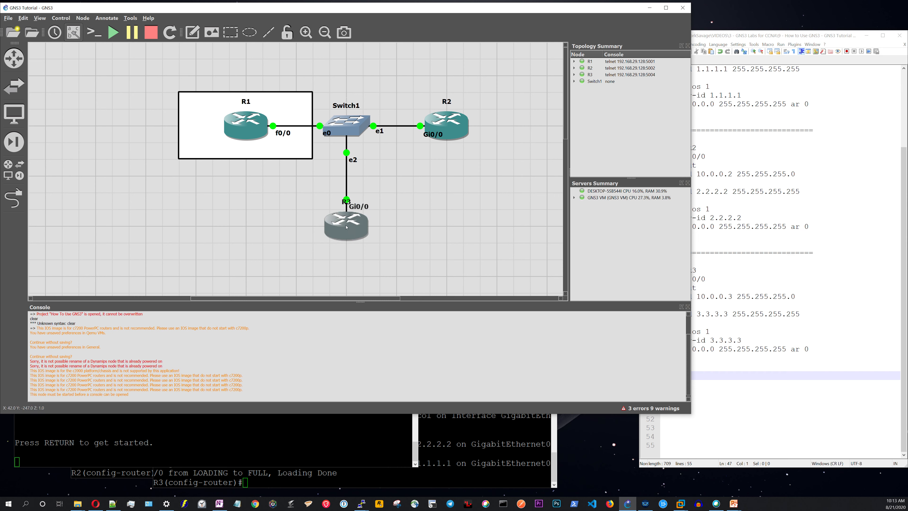
# Step: Draw a second rectangle and move it over R3
pyautogui.click(231, 32)
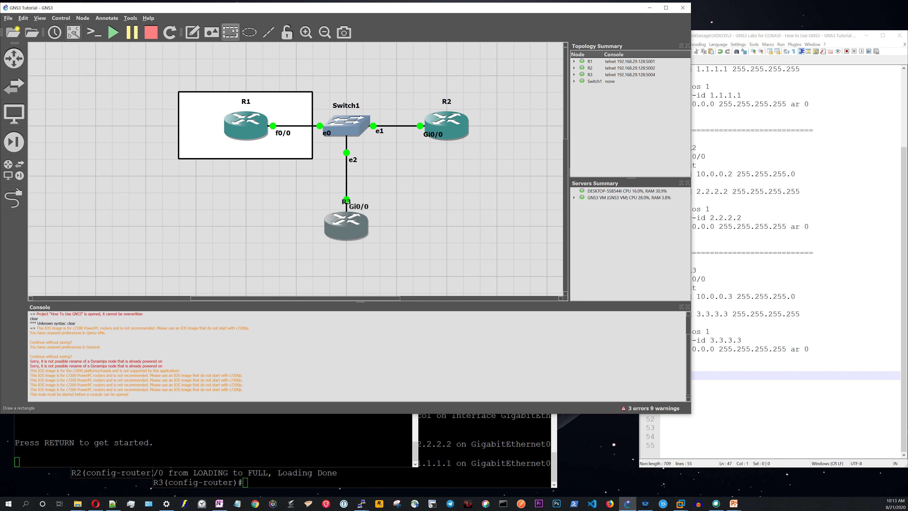
pyautogui.click(347, 223)
pyautogui.moveTo(441, 248); pyautogui.dragTo(457, 234)
pyautogui.rightClick(458, 234)
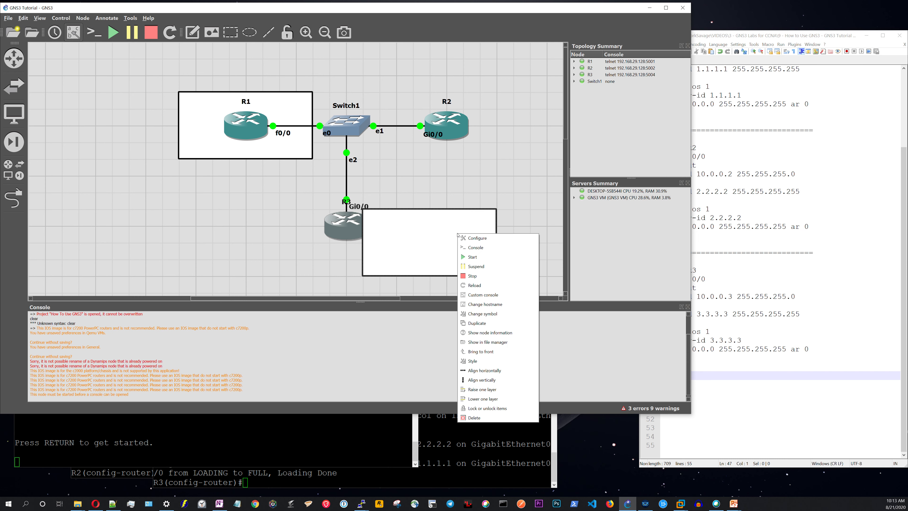
pyautogui.click(380, 235)
pyautogui.moveTo(453, 255)
pyautogui.mouseDown()
pyautogui.moveTo(373, 234)
pyautogui.moveTo(447, 243)
pyautogui.moveTo(376, 231)
pyautogui.mouseUp()
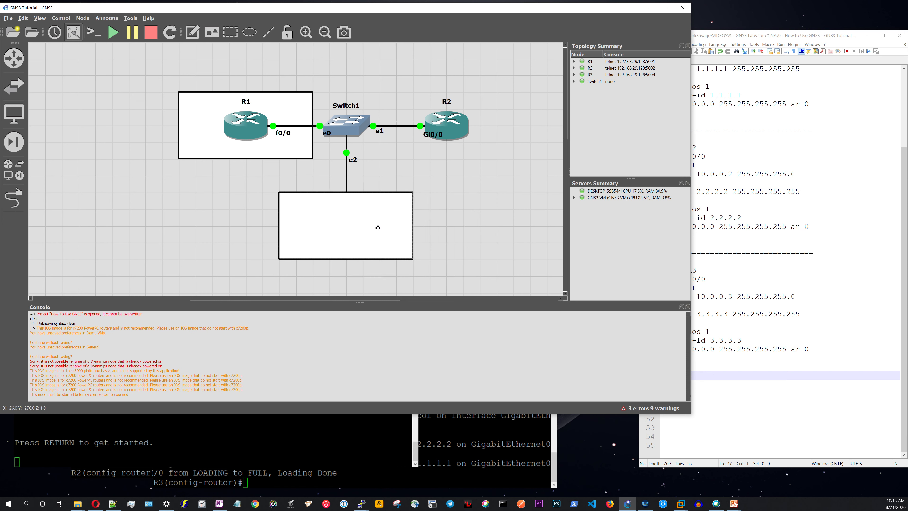
# Step: Draw a third rectangle and move it over R2, level with the rectangle around R1
pyautogui.click(230, 33)
pyautogui.click(484, 151)
pyautogui.moveTo(524, 176)
pyautogui.mouseDown()
pyautogui.moveTo(453, 135)
pyautogui.moveTo(513, 181)
pyautogui.mouseUp()
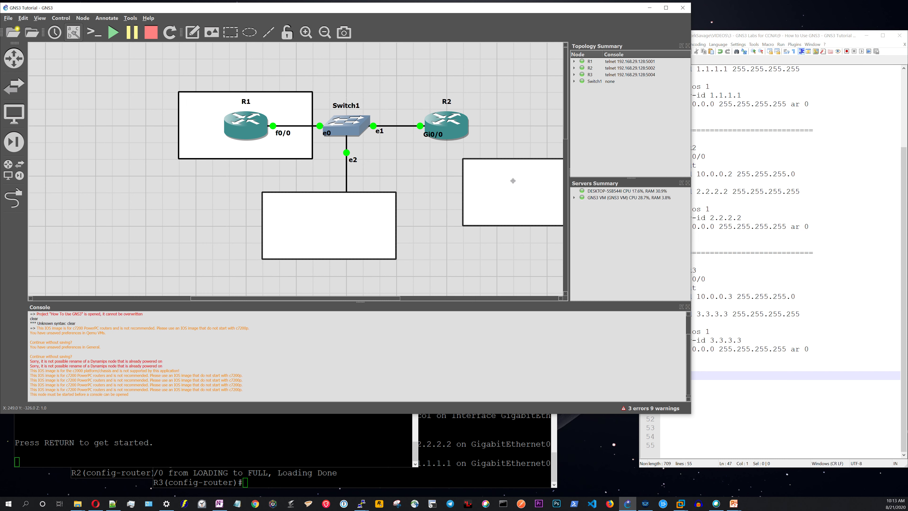
pyautogui.click(499, 169)
pyautogui.click(499, 133)
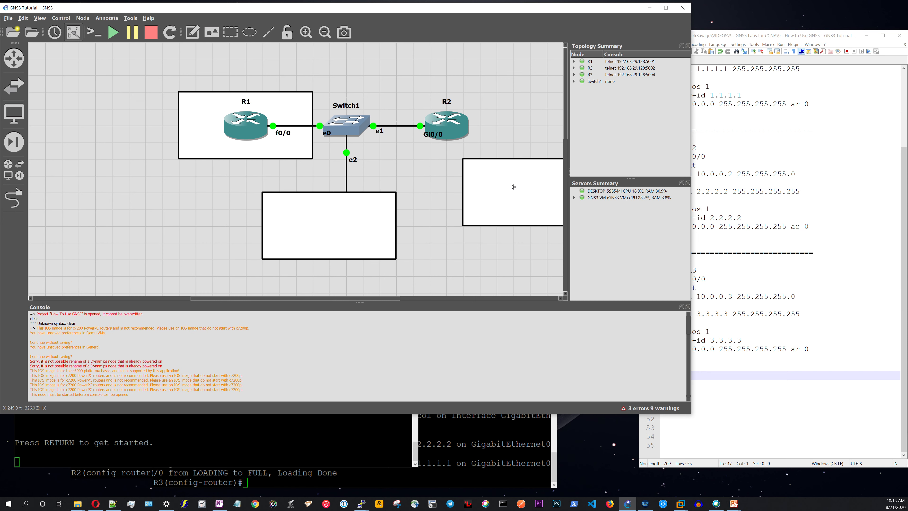
pyautogui.moveTo(516, 188); pyautogui.dragTo(448, 129)
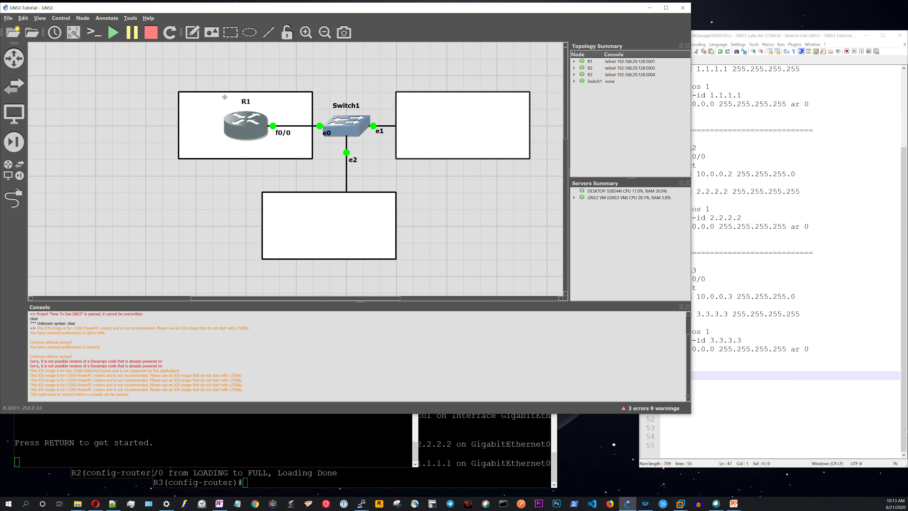
# Step: Centre the rectangle on R3 and lower it one layer behind the router
pyautogui.moveTo(355, 233); pyautogui.dragTo(368, 231)
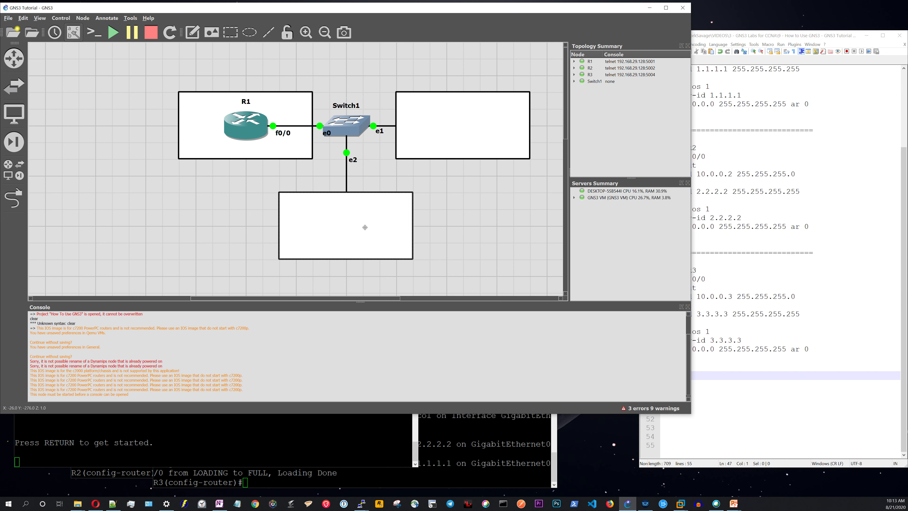
pyautogui.rightClick(373, 218)
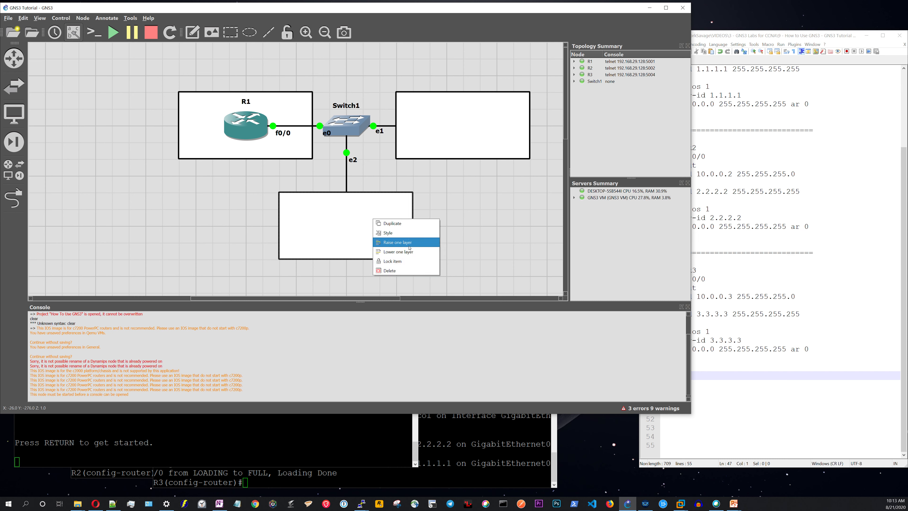
pyautogui.click(401, 252)
# Step: Lower the rectangle over R2 one layer and shift it closer to Switch1 so it is centred on the router
pyautogui.click(441, 128)
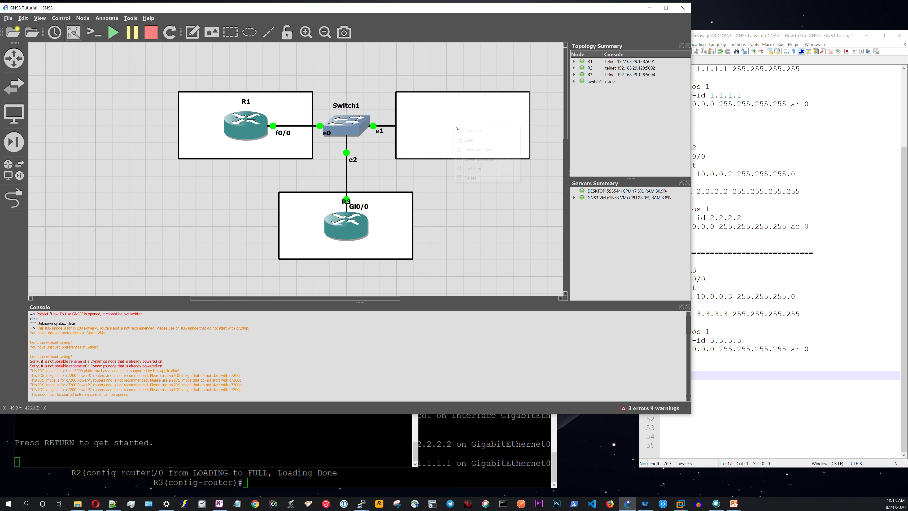
pyautogui.rightClick(454, 125)
pyautogui.click(485, 162)
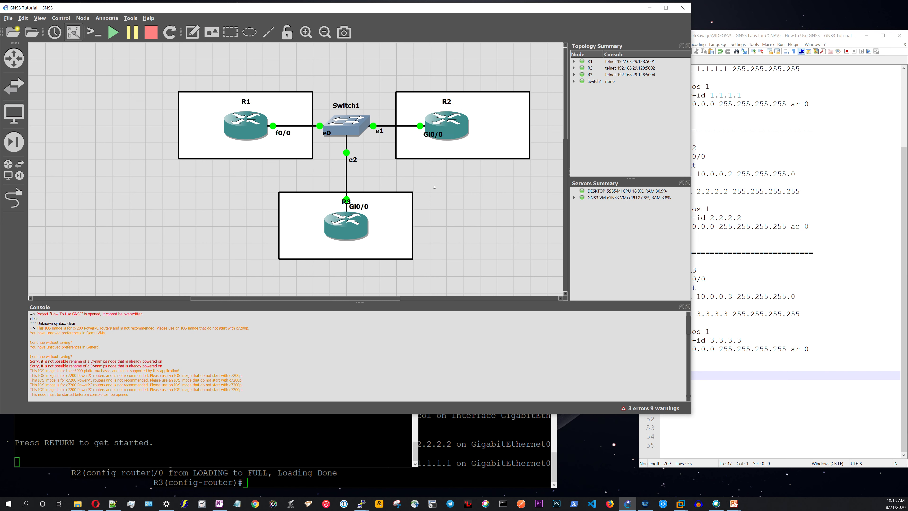
pyautogui.moveTo(499, 113); pyautogui.dragTo(483, 112)
pyautogui.click(529, 223)
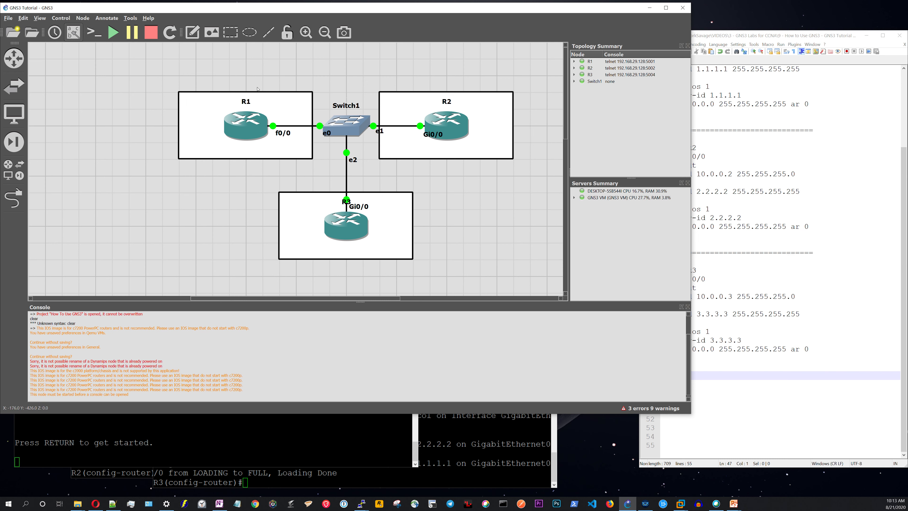
# Step: Set the fill color of the rectangle around R1 to light orange in its style settings
pyautogui.rightClick(202, 113)
pyautogui.click(215, 127)
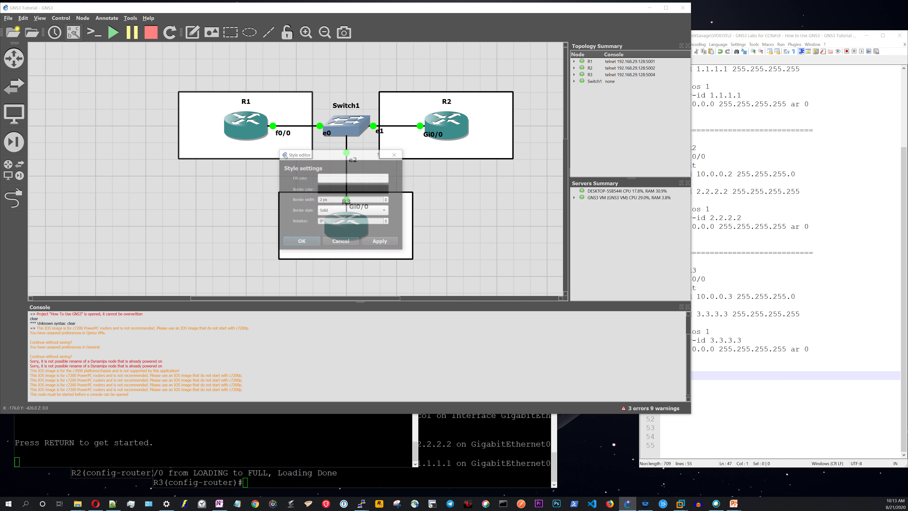
pyautogui.click(360, 180)
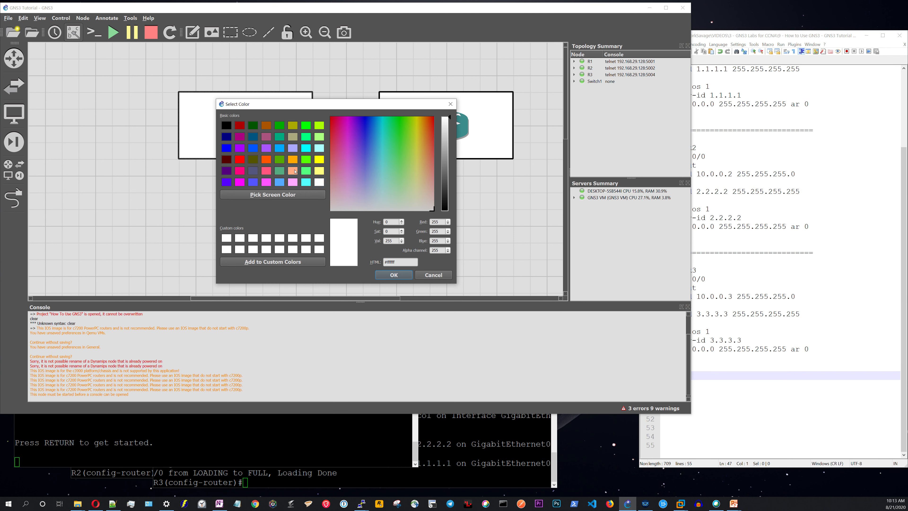
pyautogui.click(295, 171)
pyautogui.click(393, 276)
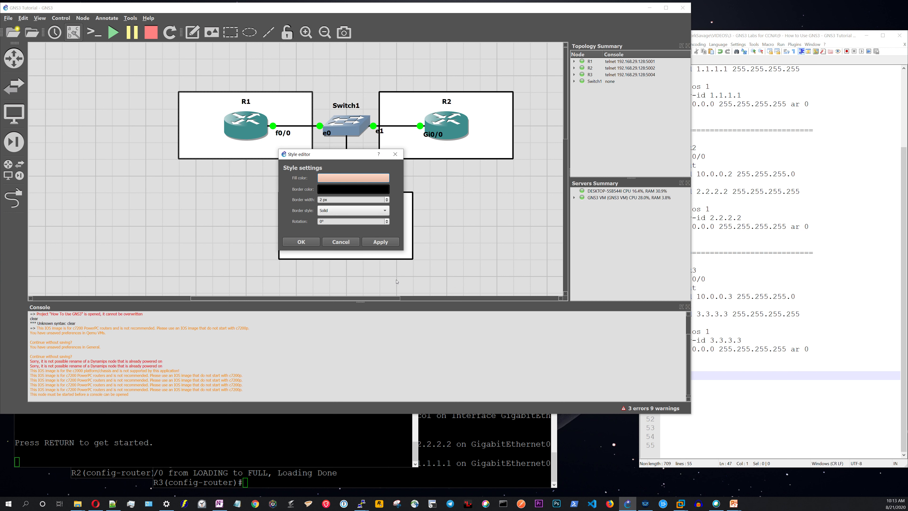
pyautogui.click(380, 242)
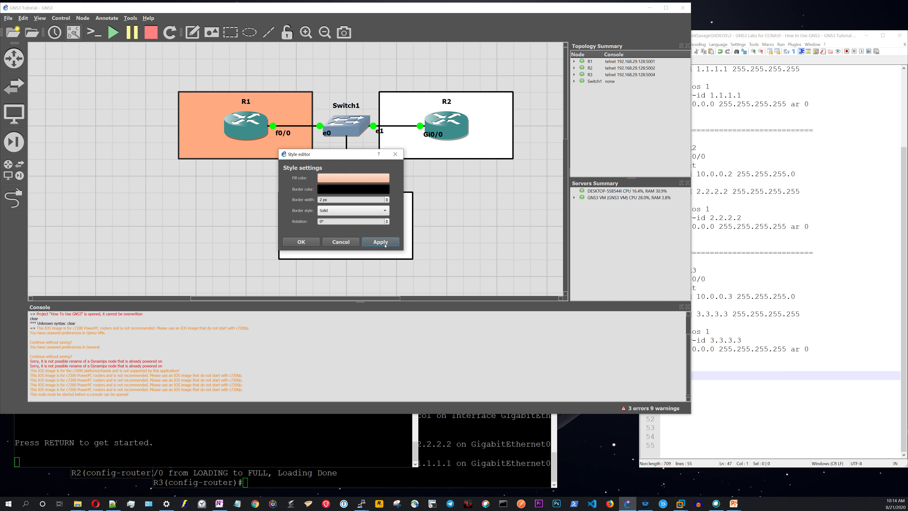
pyautogui.click(301, 242)
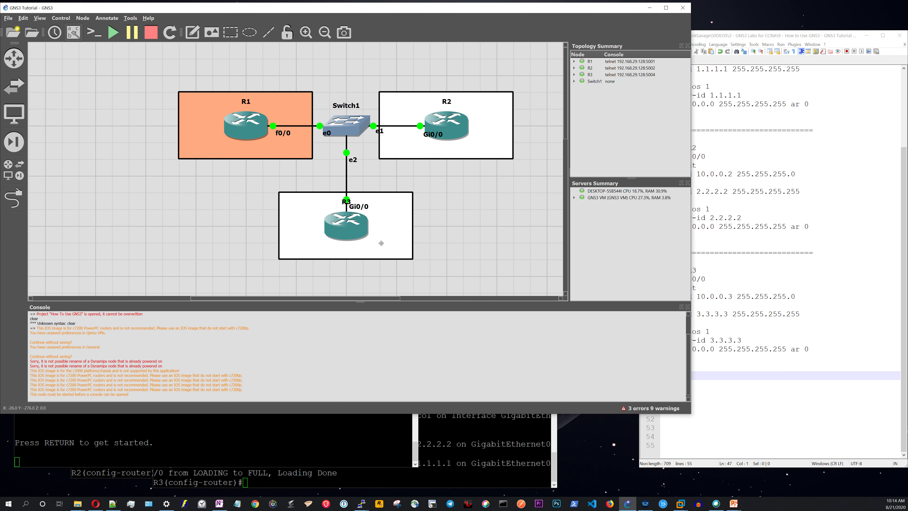
# Step: Set the fill color of the rectangle around R3 to light cyan, #aaffff
pyautogui.rightClick(389, 242)
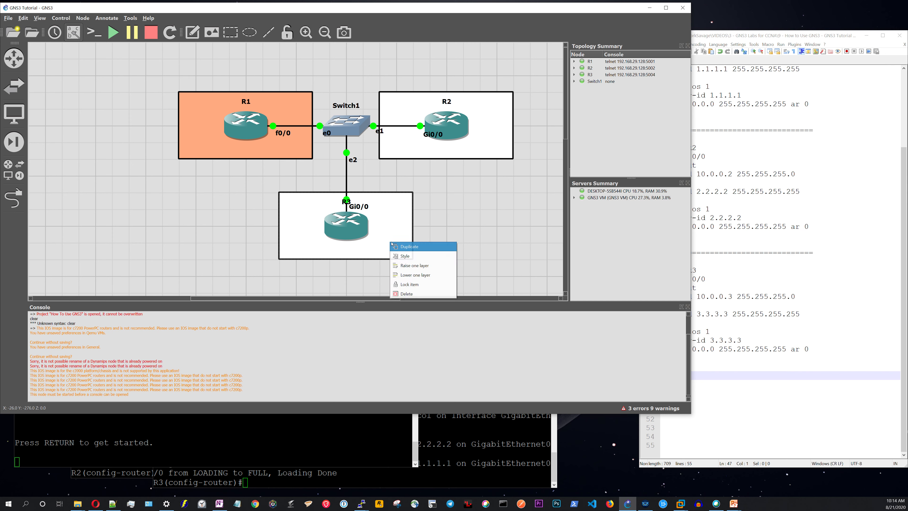
pyautogui.click(413, 257)
pyautogui.click(349, 178)
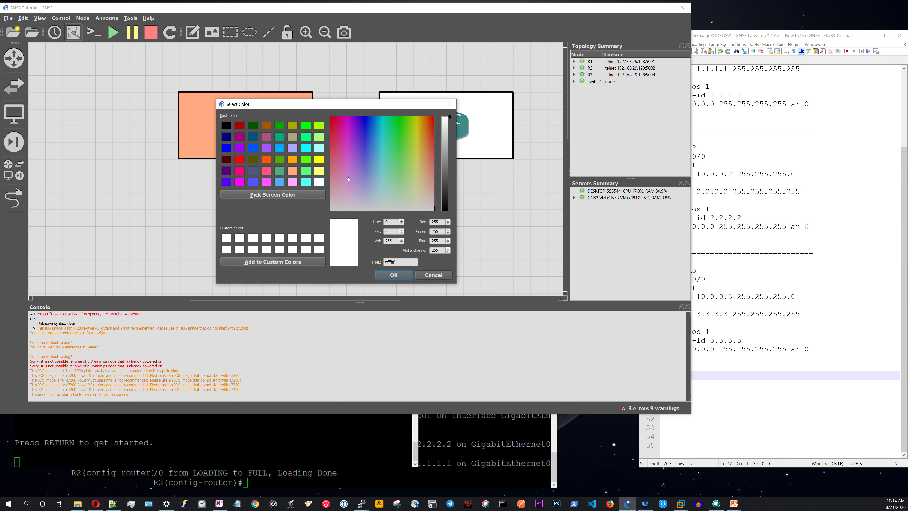
pyautogui.click(320, 148)
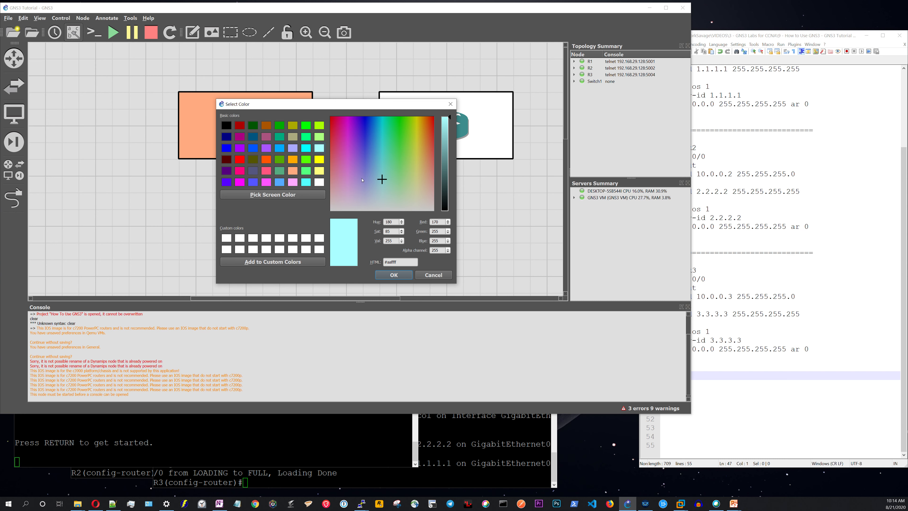
pyautogui.click(394, 275)
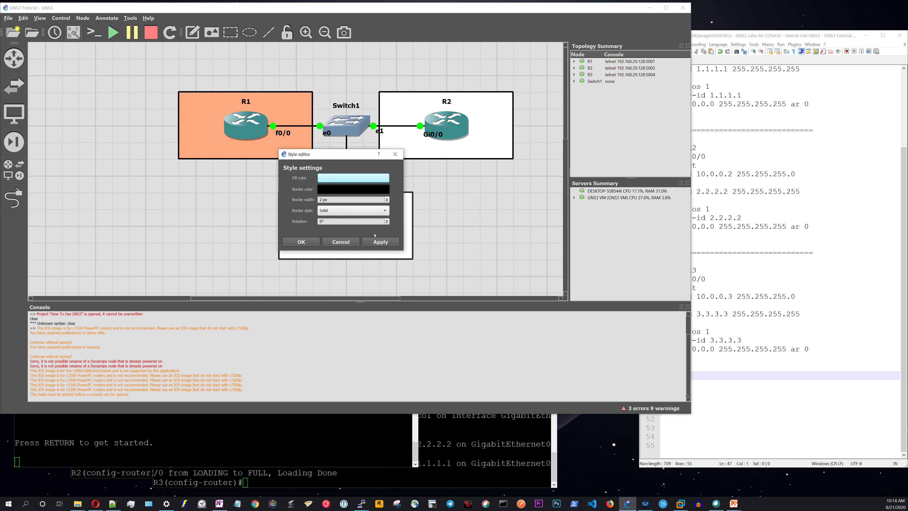
pyautogui.click(381, 245)
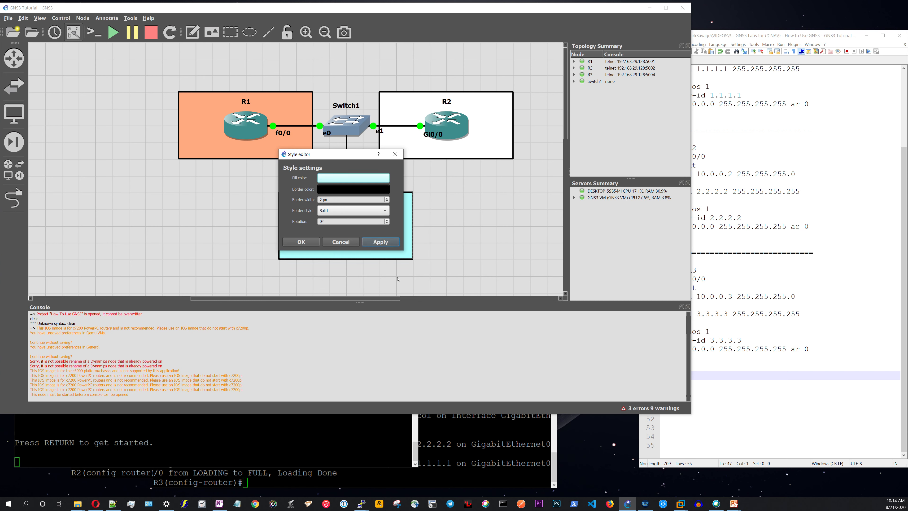
pyautogui.click(301, 242)
# Step: Set the fill color of the rectangle around R2 to light green in its style settings
pyautogui.rightClick(494, 152)
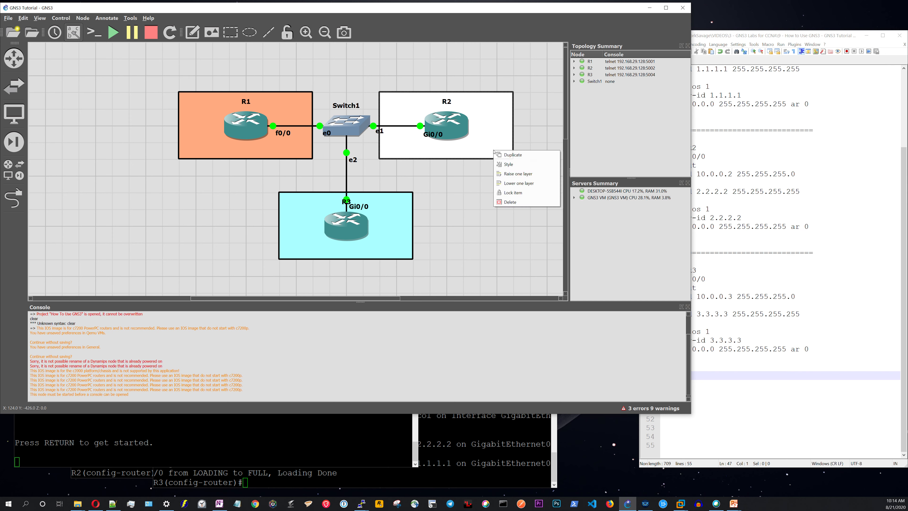
pyautogui.click(509, 164)
pyautogui.click(340, 181)
pyautogui.click(319, 136)
pyautogui.click(393, 274)
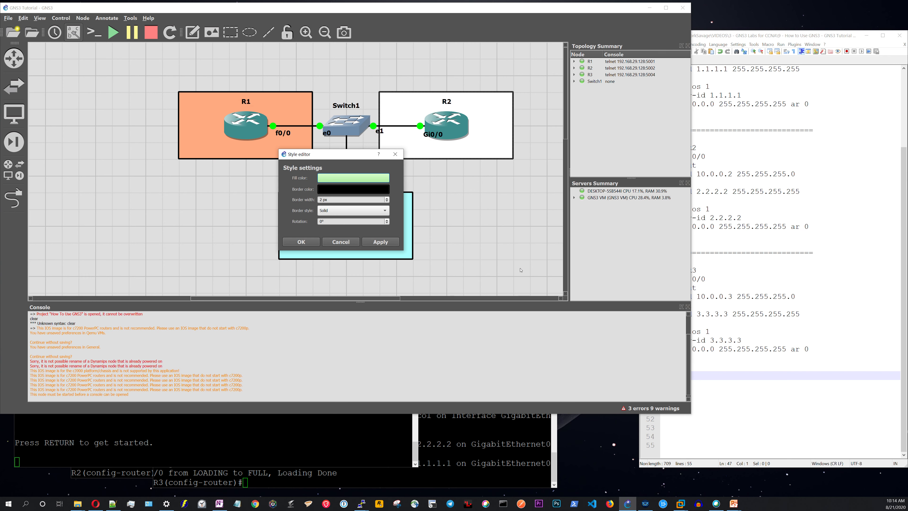
pyautogui.click(381, 242)
pyautogui.click(301, 242)
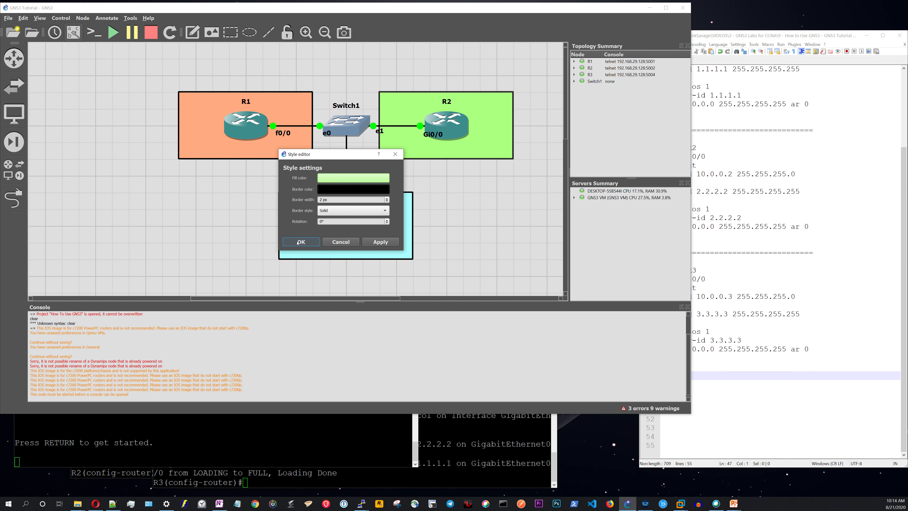
# Step: Add the text note "Site A" beside R1 inside the orange rectangle
pyautogui.click(192, 33)
pyautogui.click(196, 107)
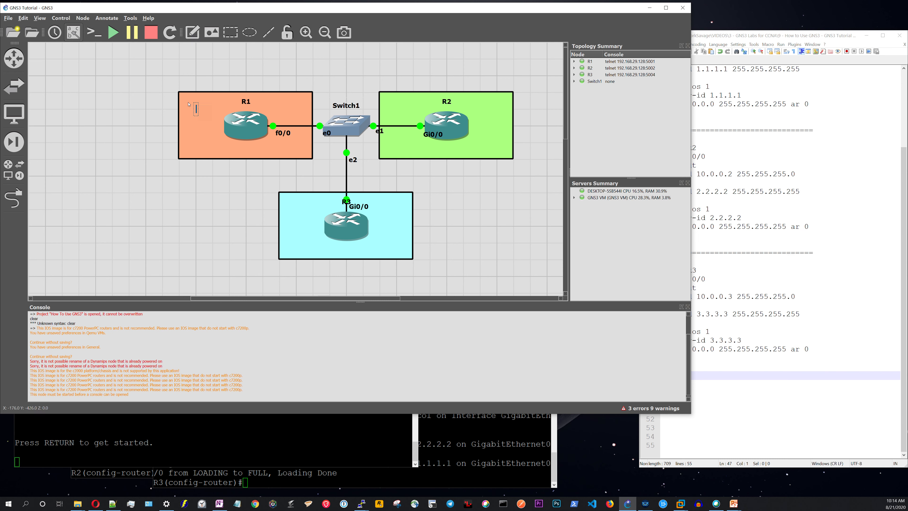
pyautogui.write('Site A')
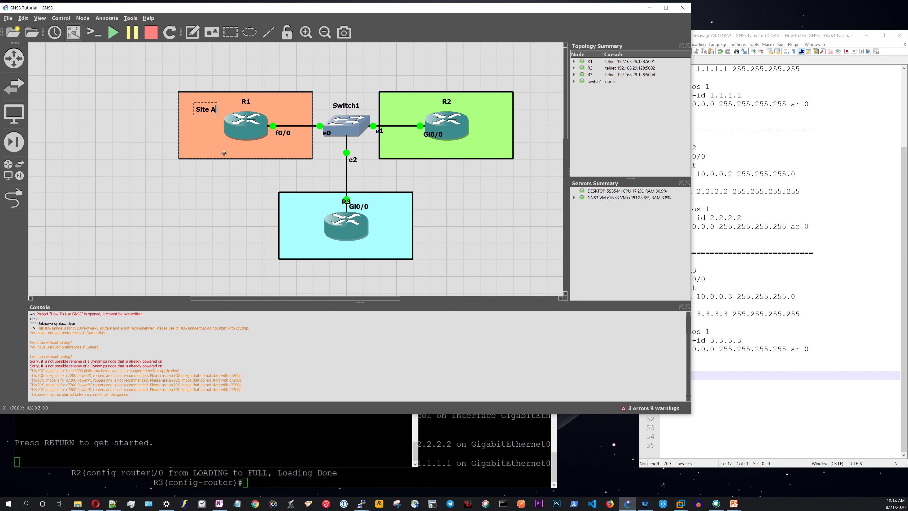
pyautogui.click(292, 206)
# Step: Add the text note "Site B" beside R3 inside the cyan rectangle
pyautogui.click(192, 32)
pyautogui.click(290, 210)
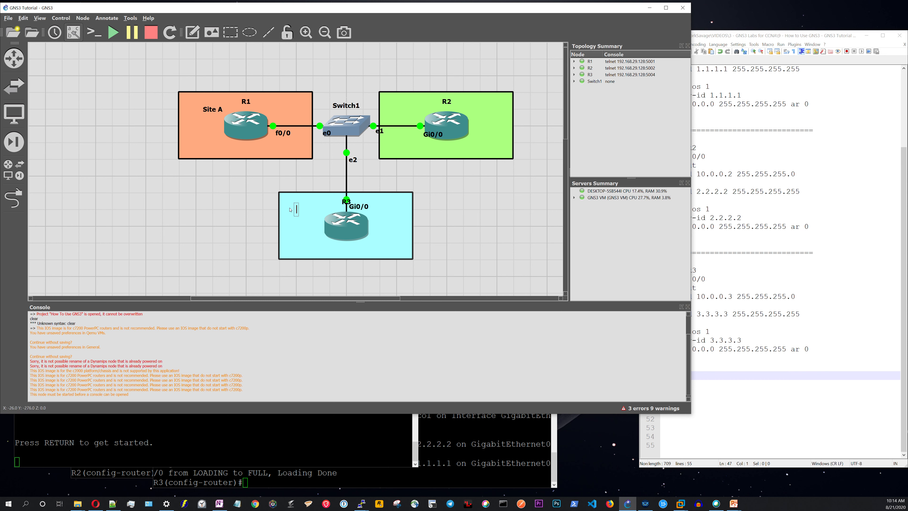
pyautogui.write('Site B')
pyautogui.click(405, 120)
# Step: Place a text note beside R2 inside the green rectangle and enter "Site"
pyautogui.click(395, 103)
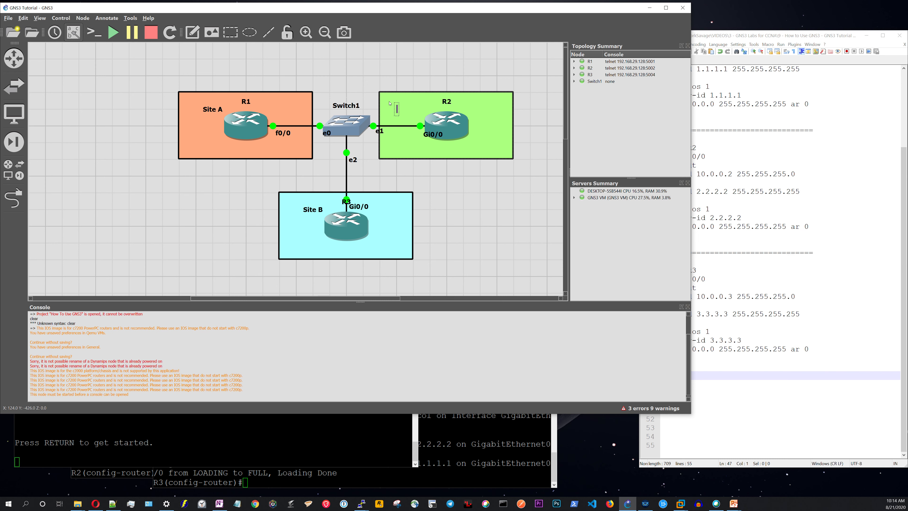
pyautogui.write('Site')
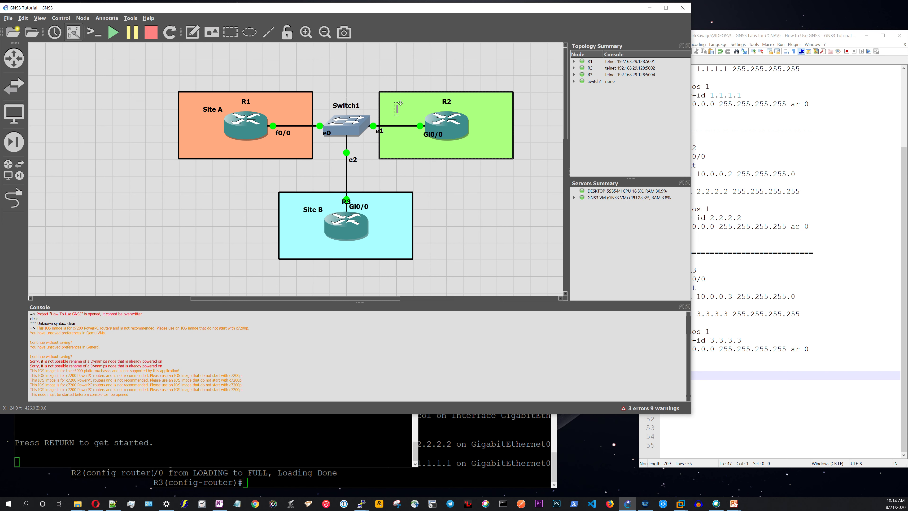